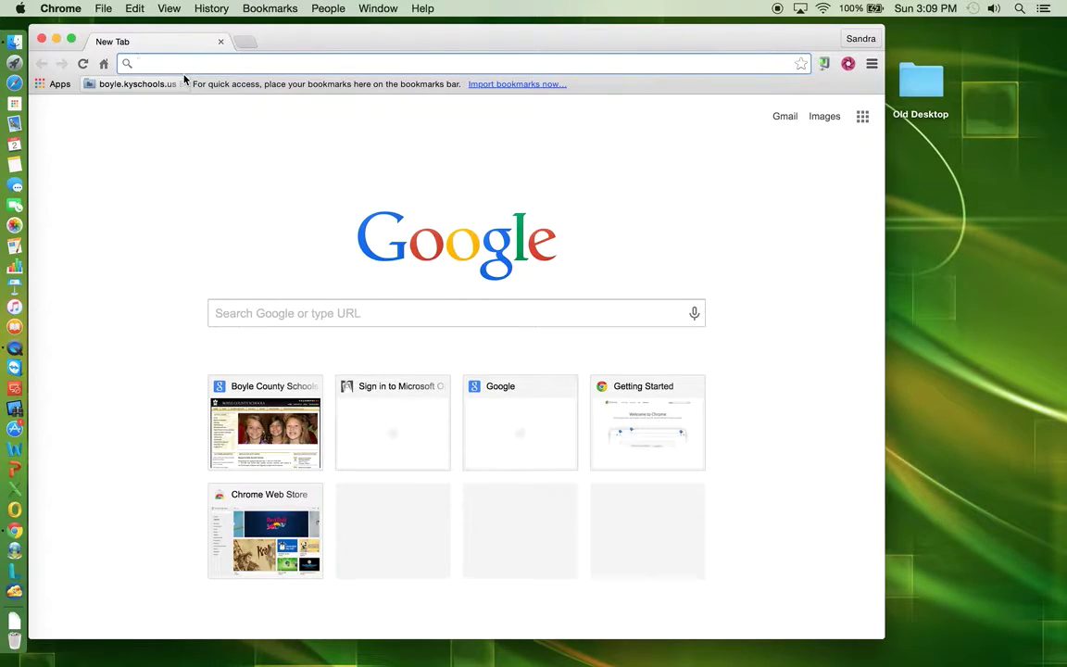
pyautogui.click(173, 65)
pyautogui.write('www.')
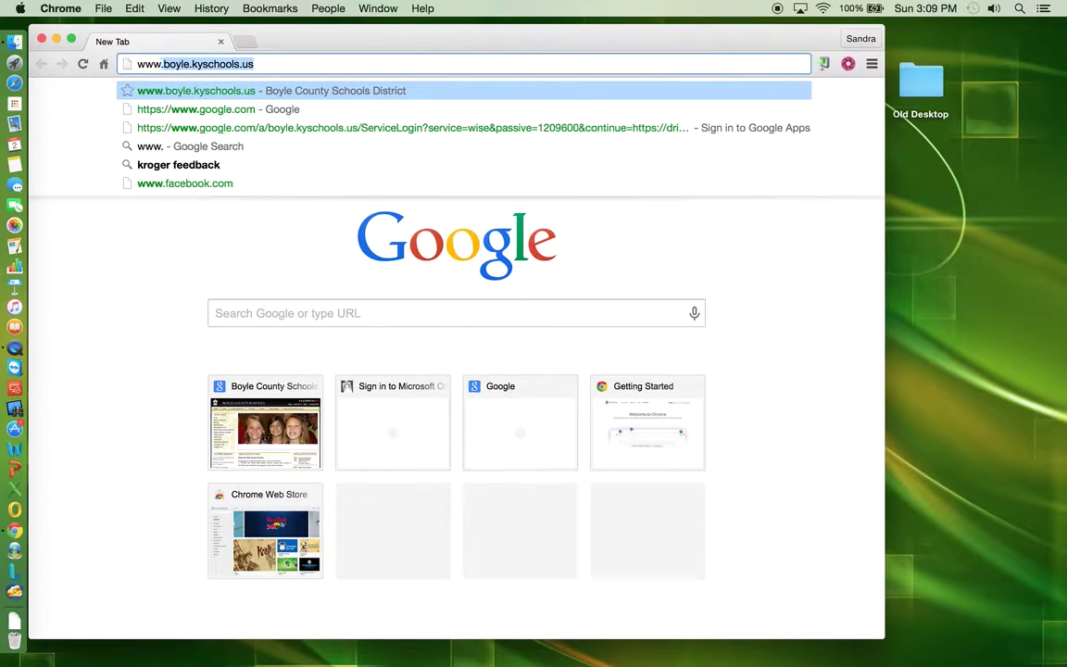
pyautogui.write('boyle.ky')
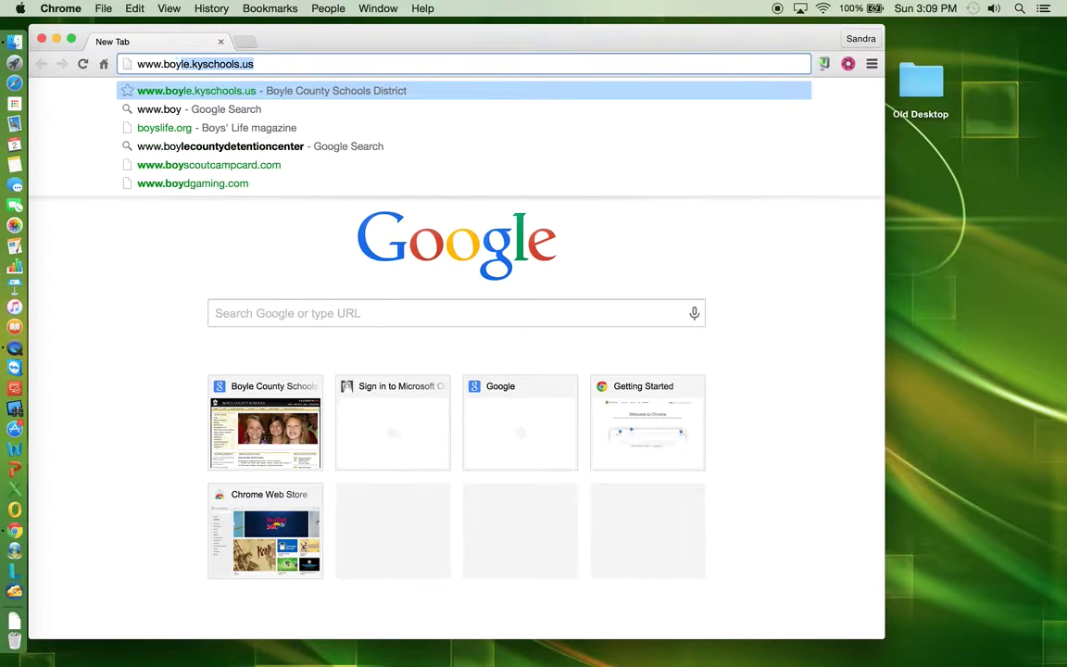
pyautogui.write('schools.u')
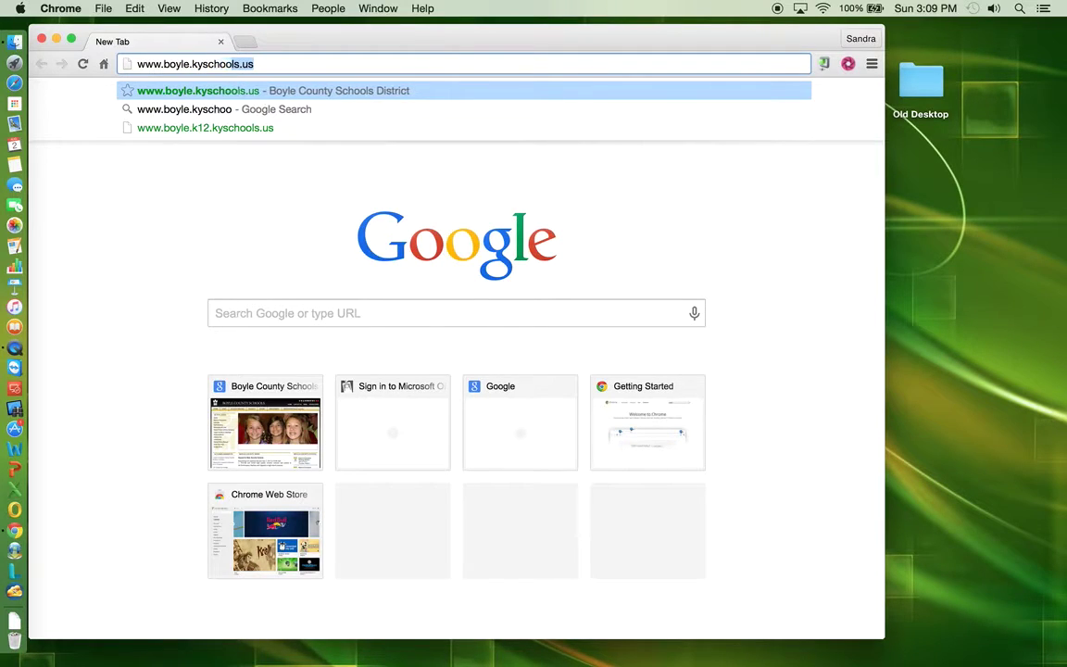
pyautogui.write('s')
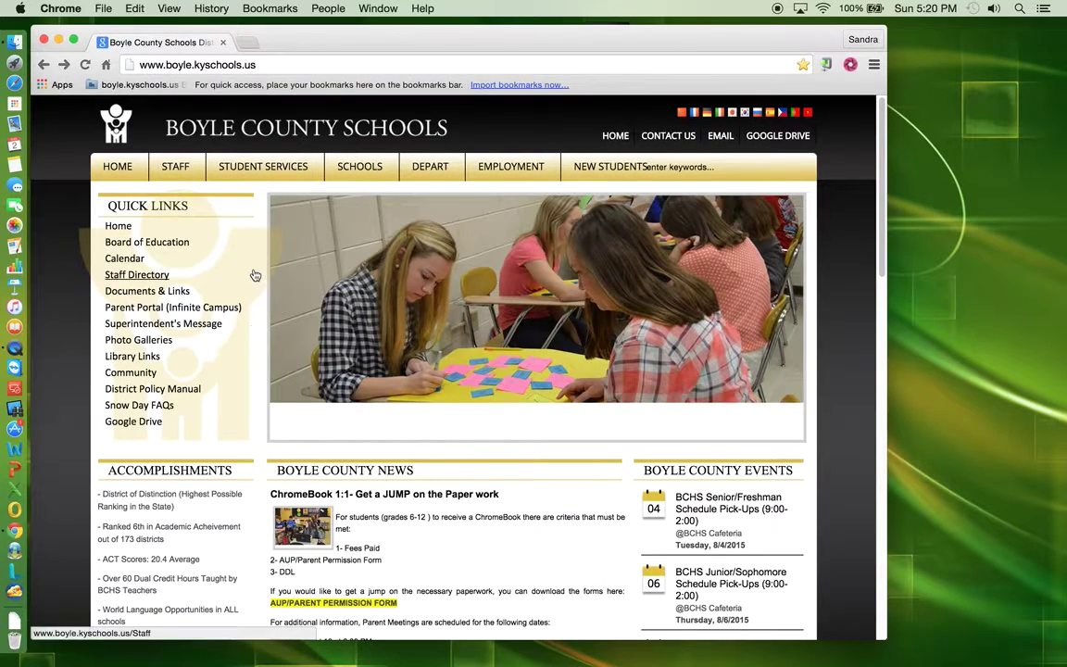
pyautogui.moveTo(272, 170)
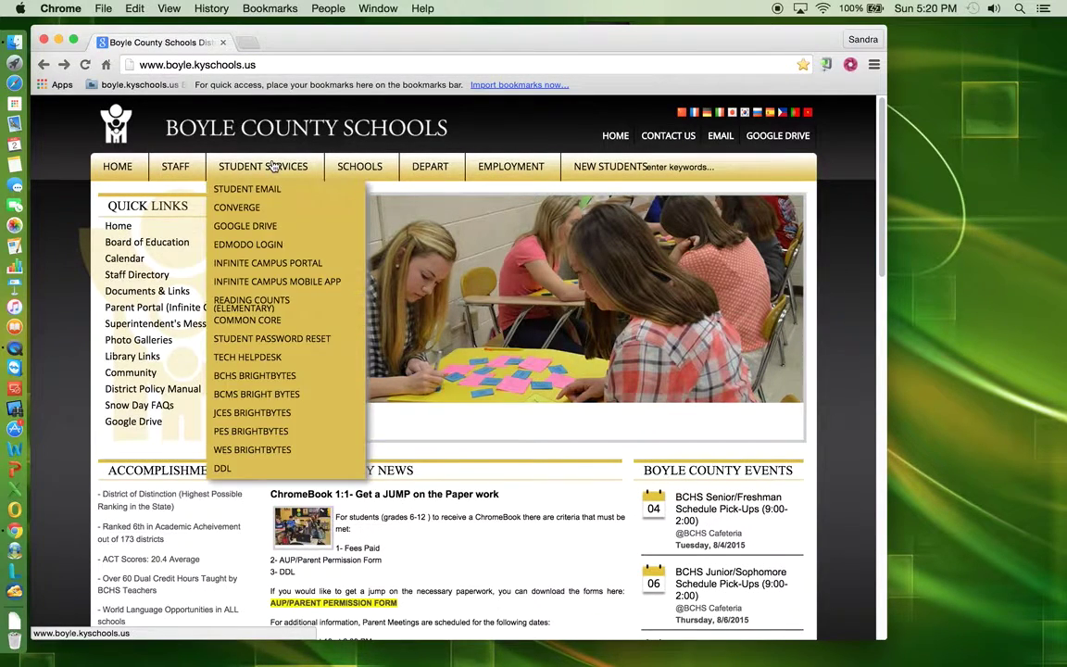
# - Open Internet DDL's Sign Up form as a Student and enter the student's name
pyautogui.click(221, 470)
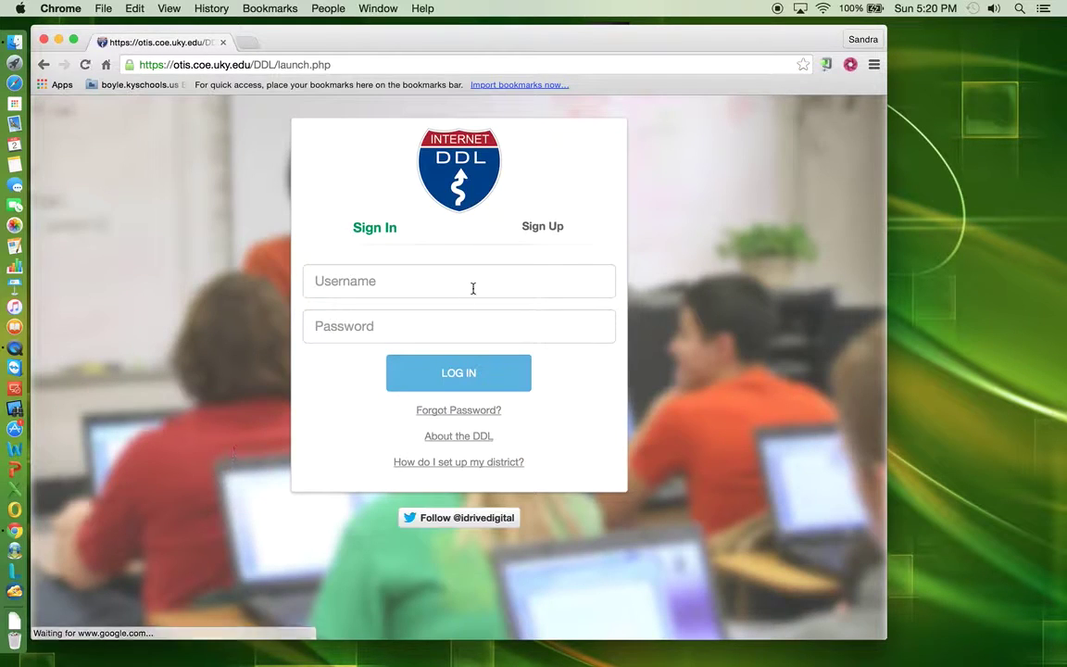
pyautogui.click(539, 231)
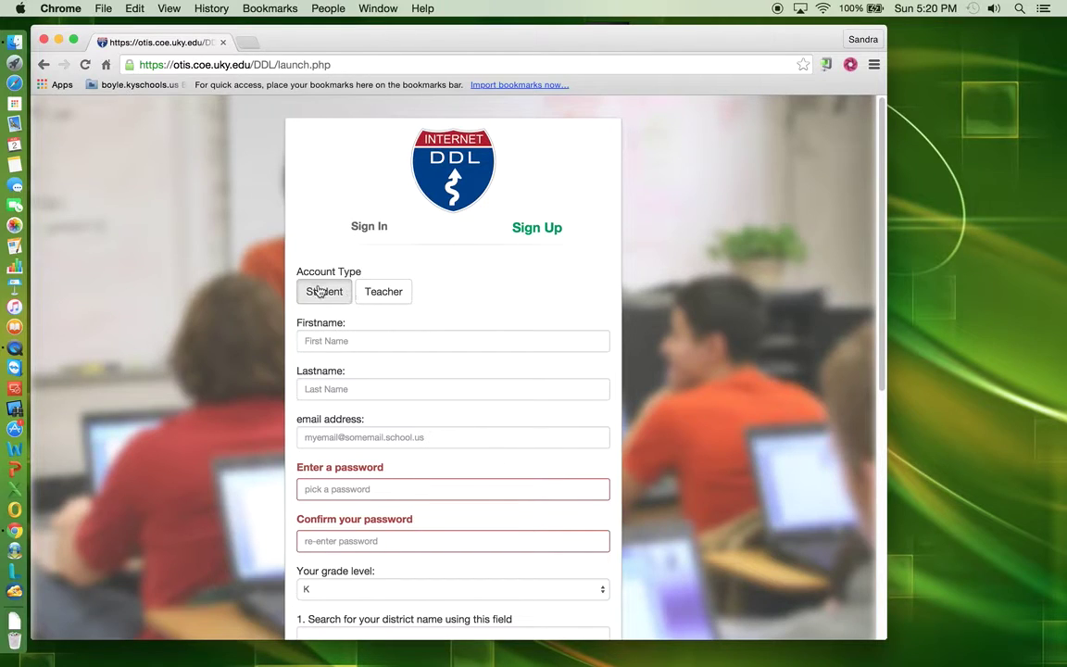
pyautogui.click(318, 291)
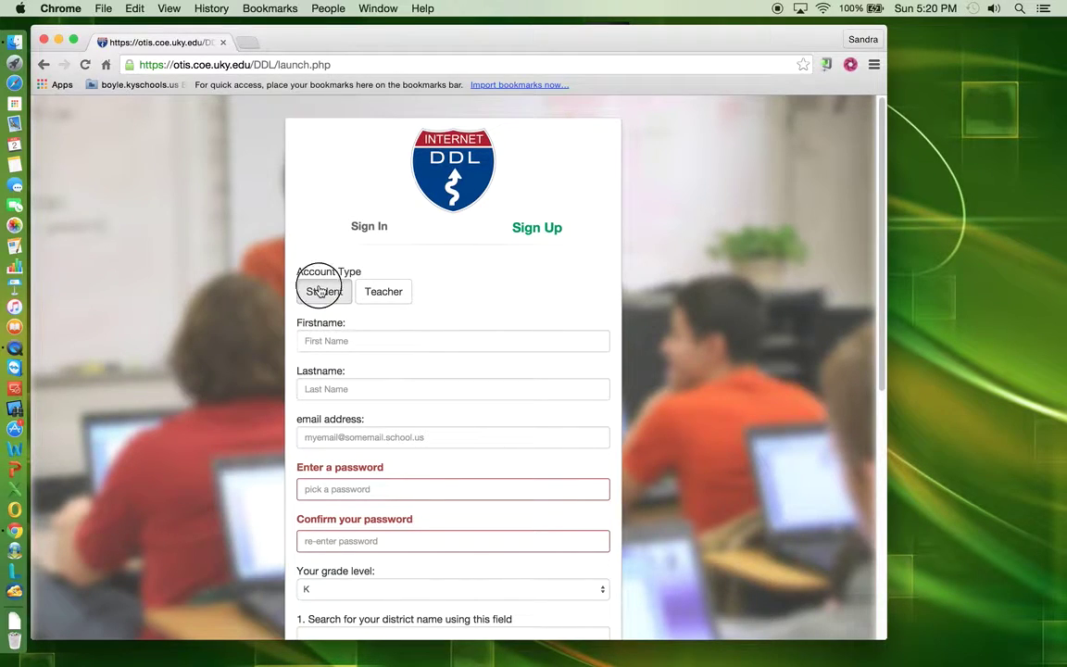
pyautogui.click(320, 342)
pyautogui.write('Jane')
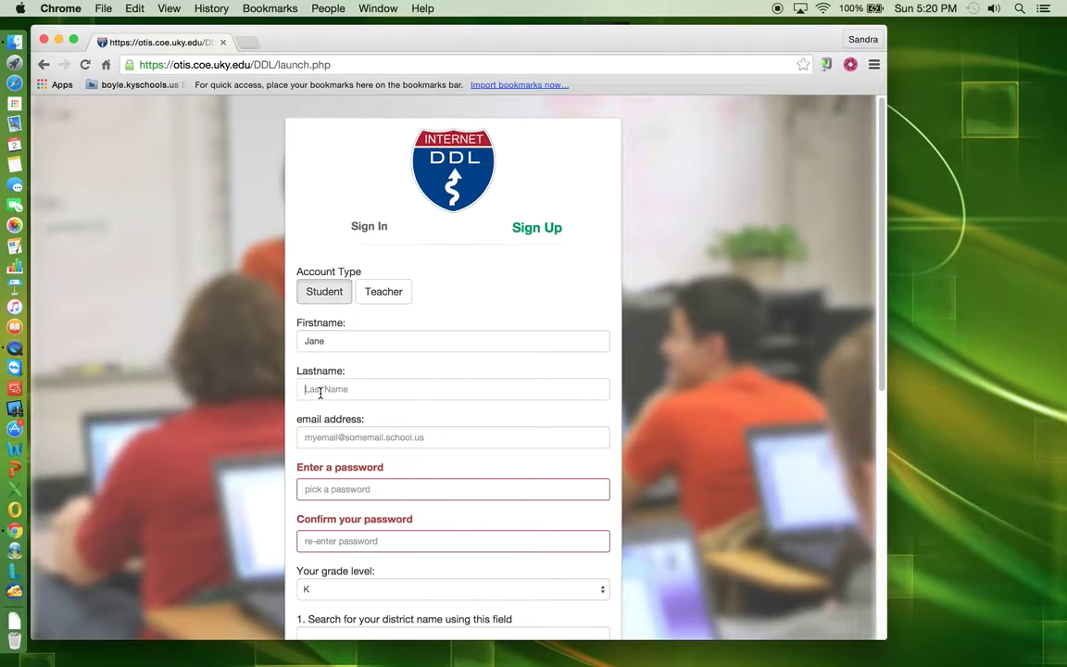
pyautogui.write('Smith')
# - Fill in the student's school e-mail address and enter a matching password twice
pyautogui.click(311, 441)
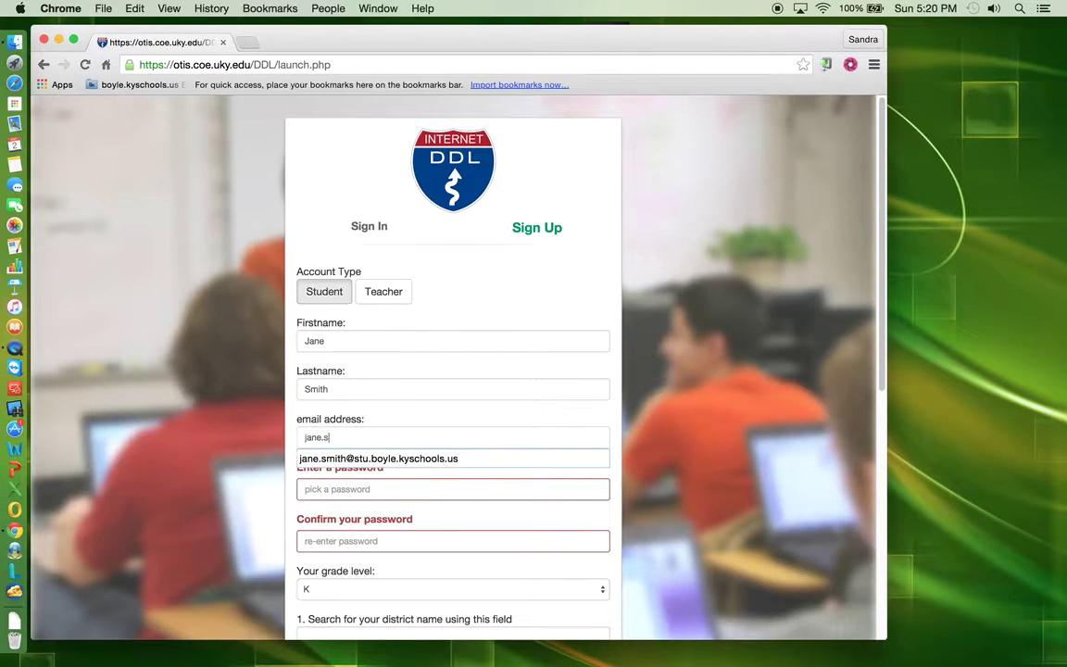
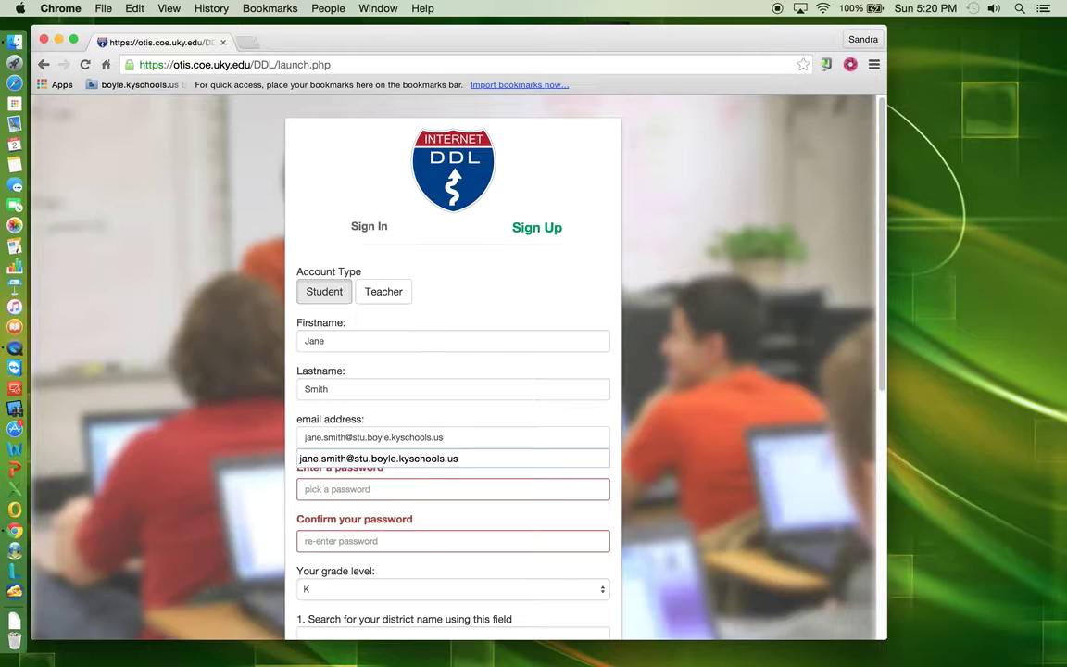
pyautogui.click(308, 483)
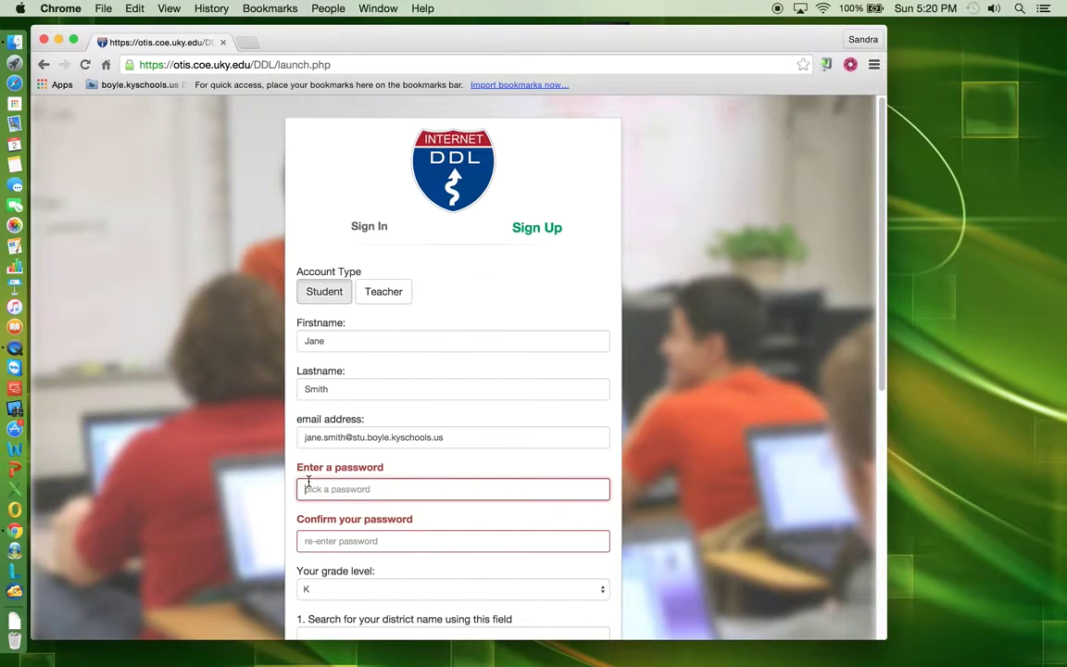
pyautogui.write('••••••••')
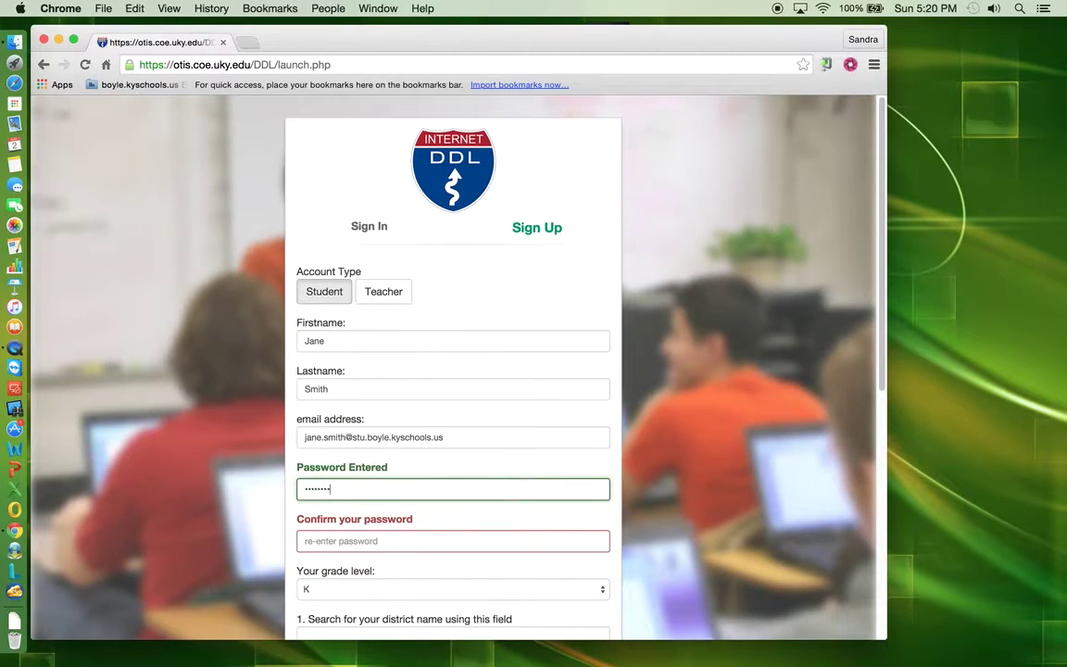
pyautogui.click(311, 537)
pyautogui.write('••')
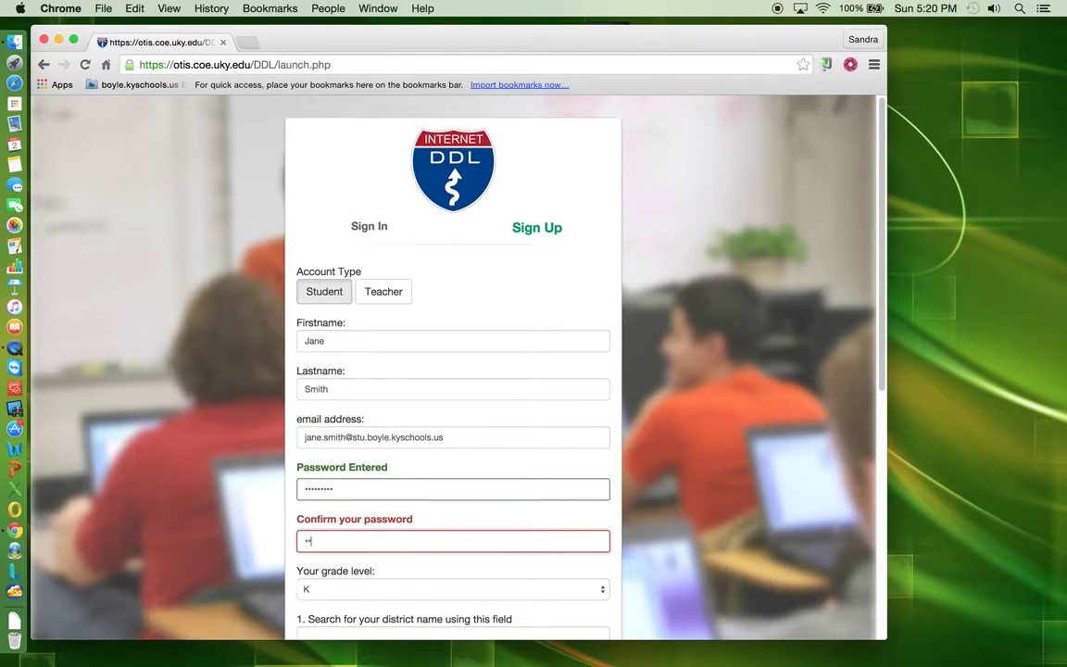
pyautogui.write('•••••••')
# - Set the grade level to 9
pyautogui.scroll(-5, 337, 477)
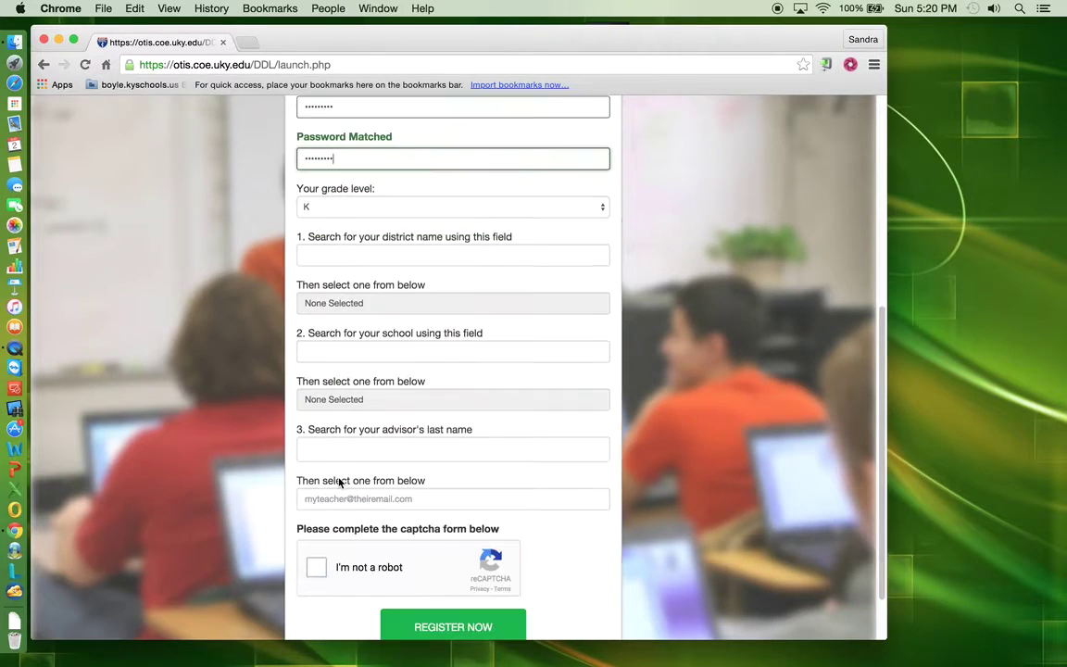
pyautogui.scroll(-1, 339, 482)
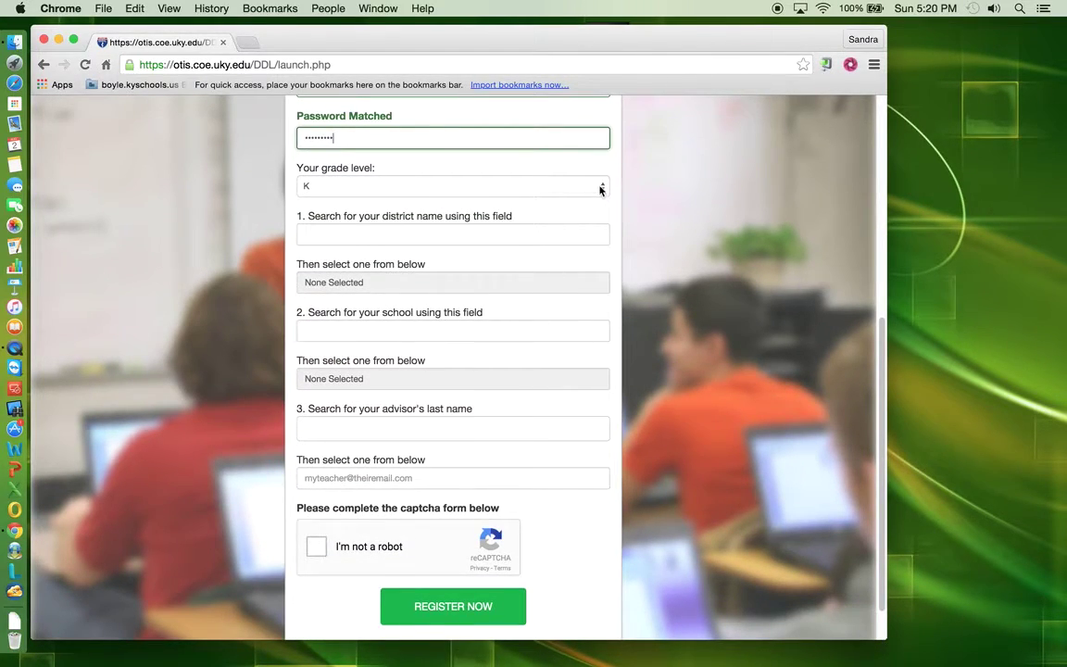
pyautogui.click(601, 188)
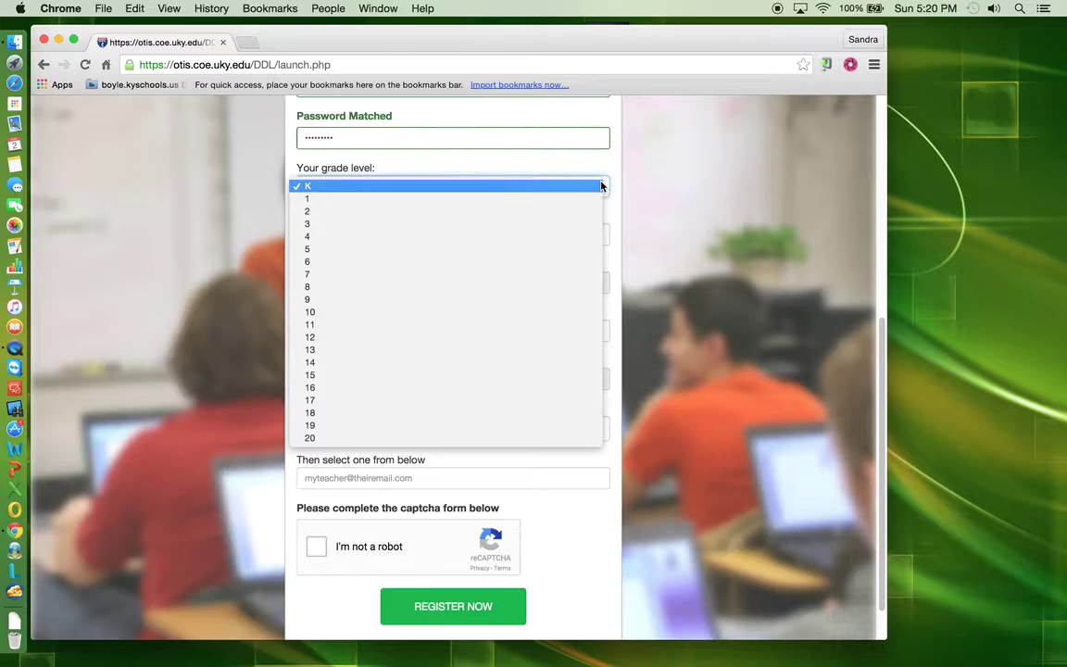
pyautogui.click(491, 298)
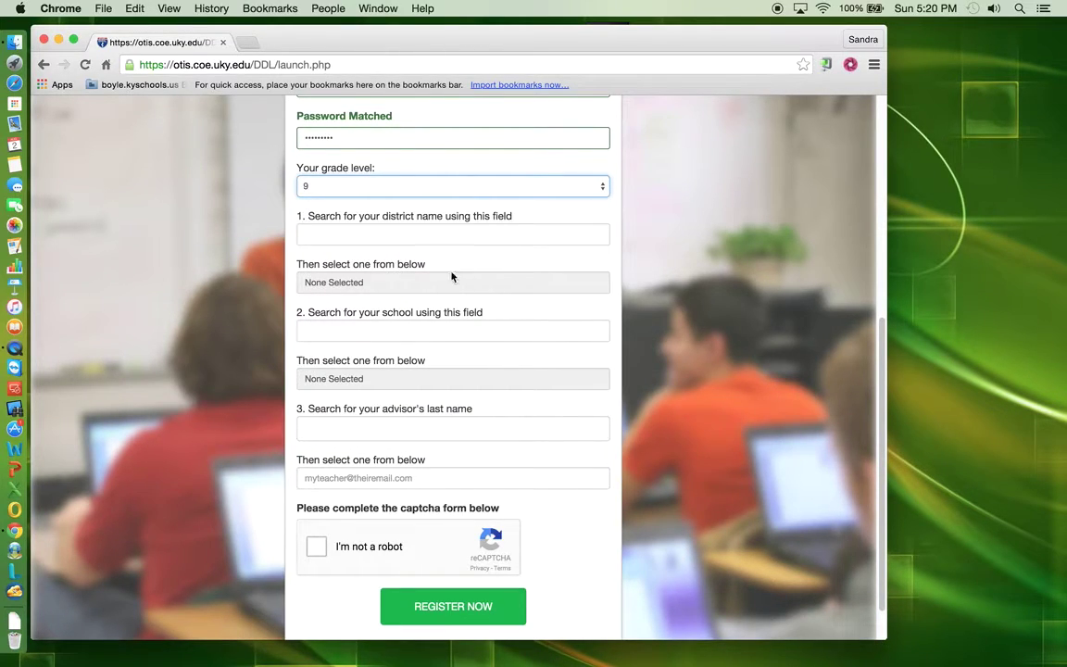
# - Select Boyle County (KY) as district and Boyle County High School as school
pyautogui.click(339, 237)
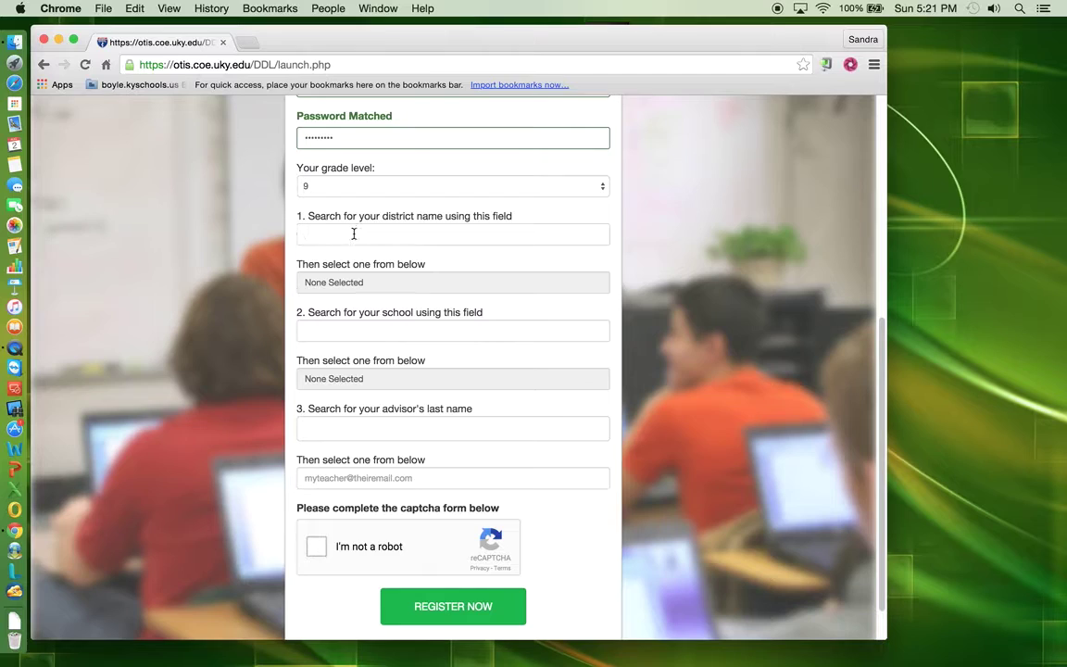
pyautogui.write('boyle')
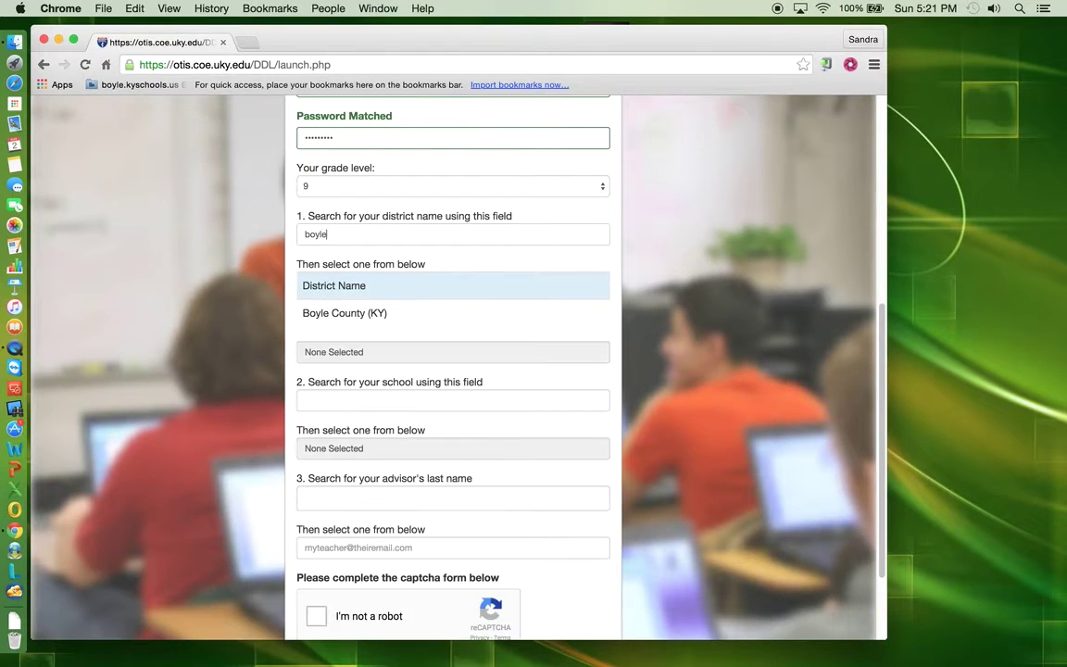
pyautogui.click(344, 313)
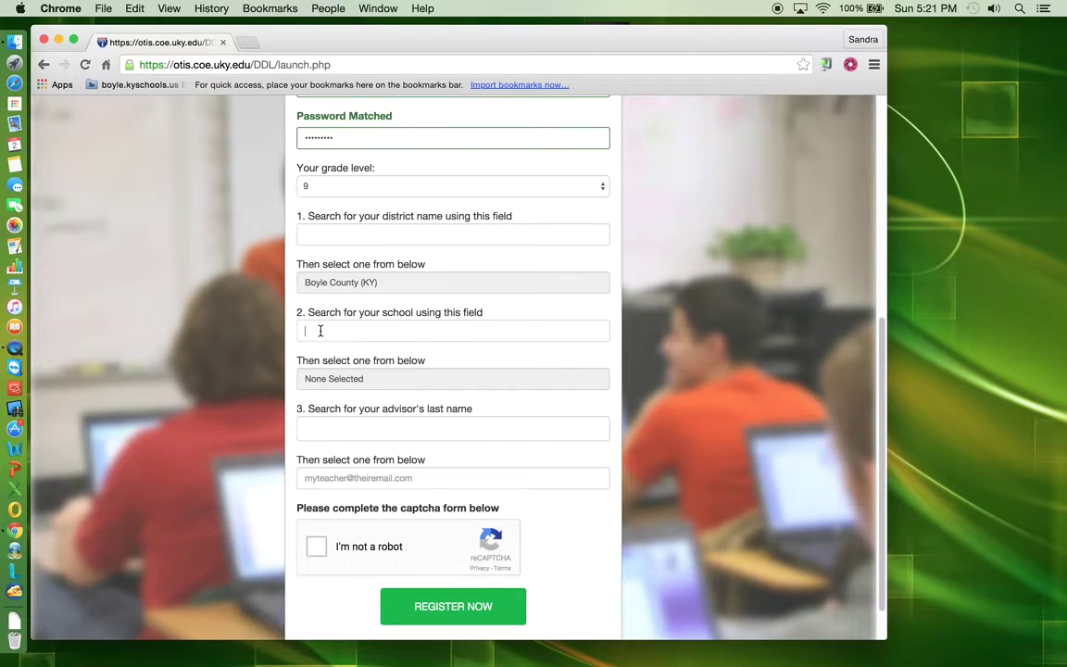
pyautogui.write('boyle')
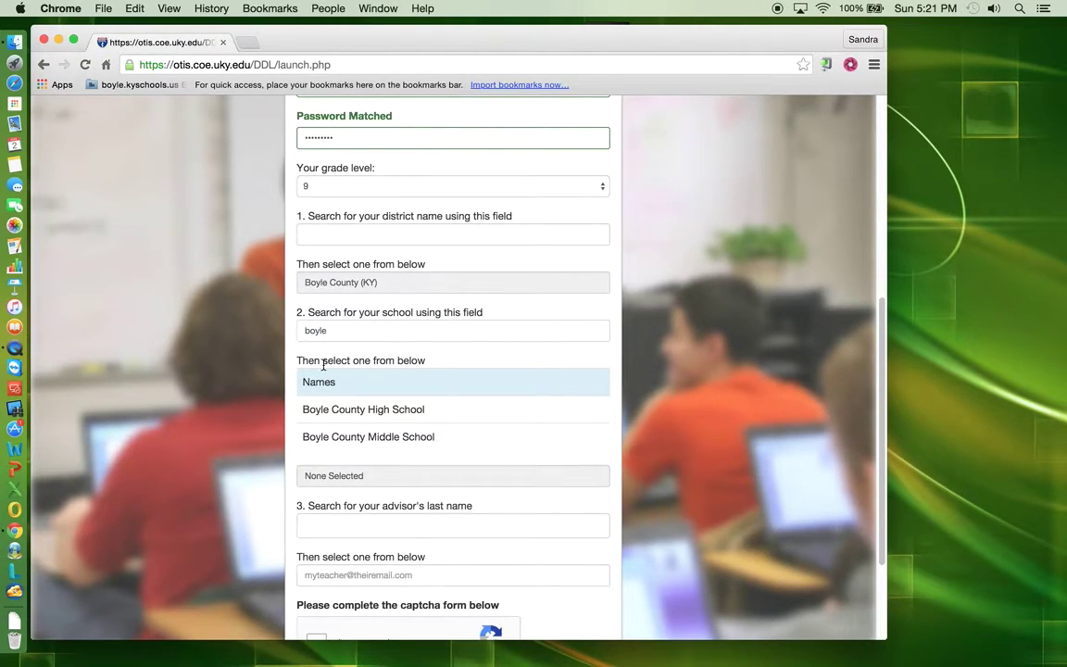
pyautogui.click(350, 409)
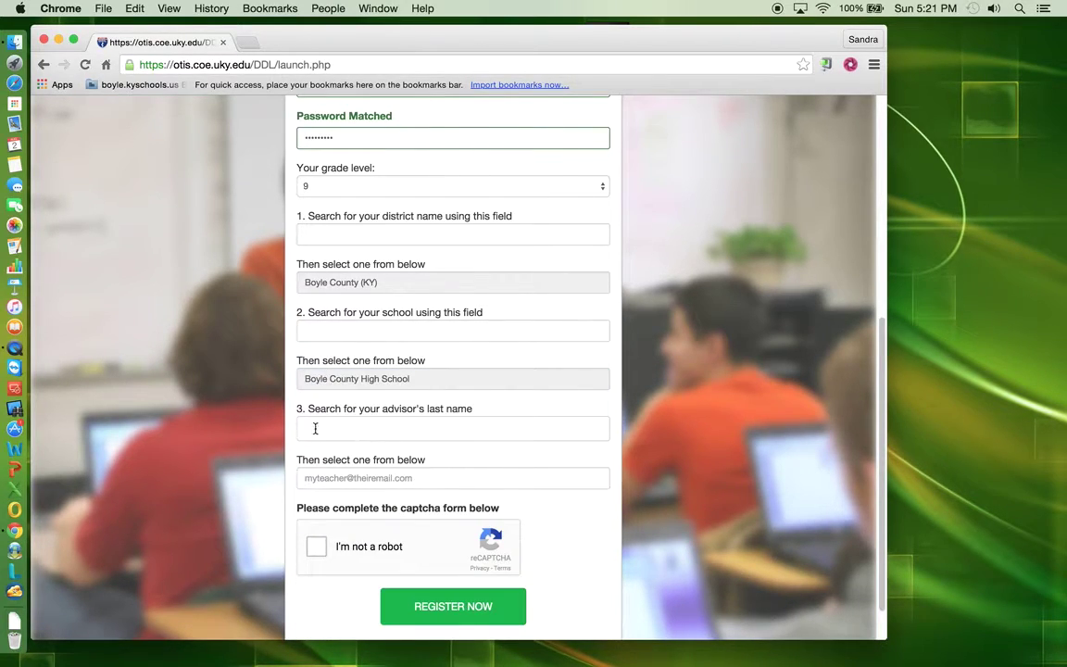
# - Search for the advisor's last name and select the matching advisor
pyautogui.click(315, 429)
pyautogui.write('wade')
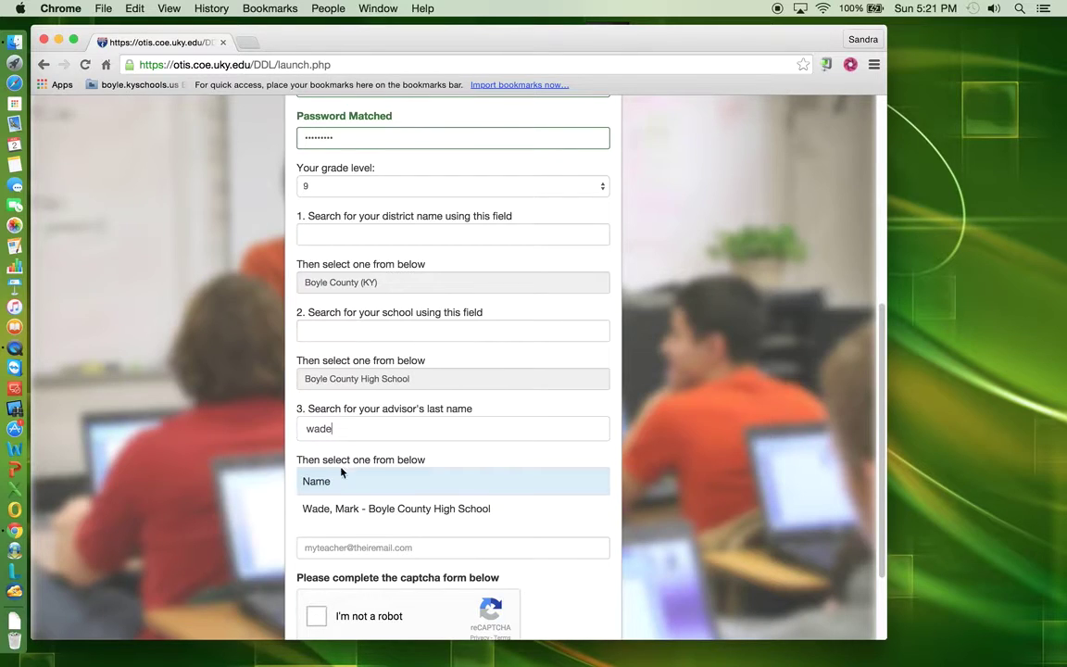
pyautogui.click(342, 508)
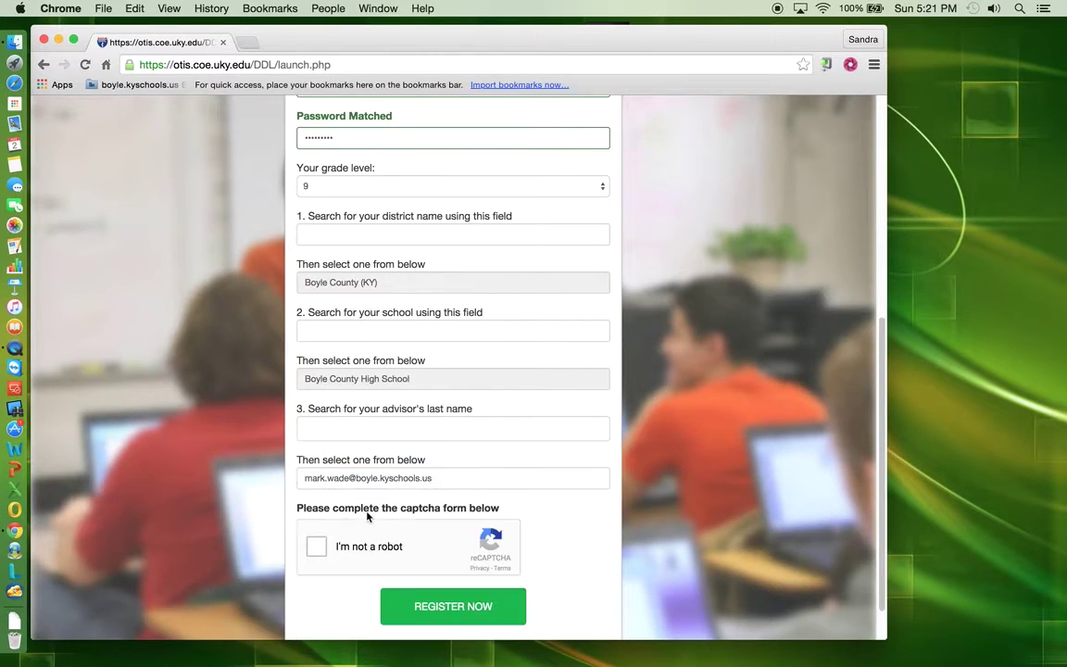
# - Pass the captcha by selecting the two bread images, then submit the registration
pyautogui.click(316, 548)
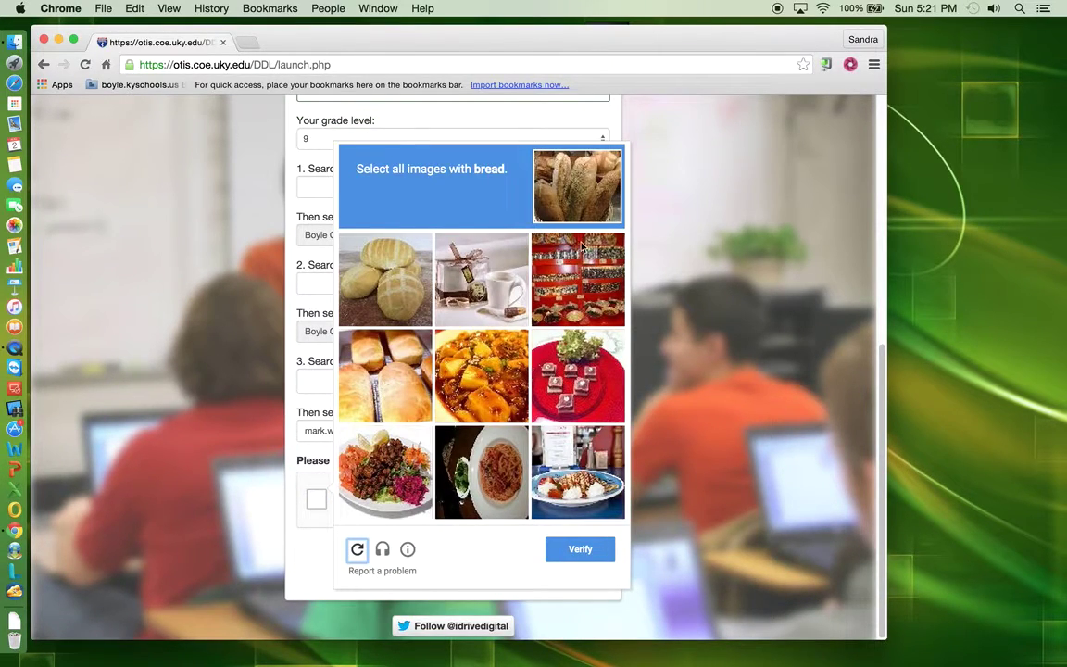
pyautogui.click(380, 278)
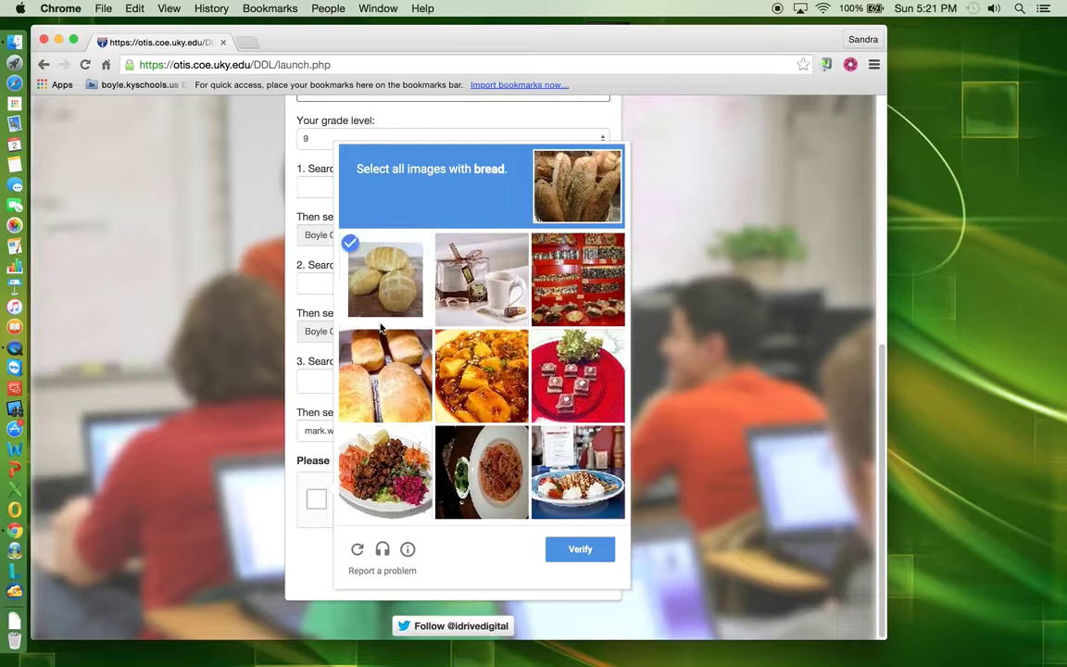
pyautogui.click(382, 385)
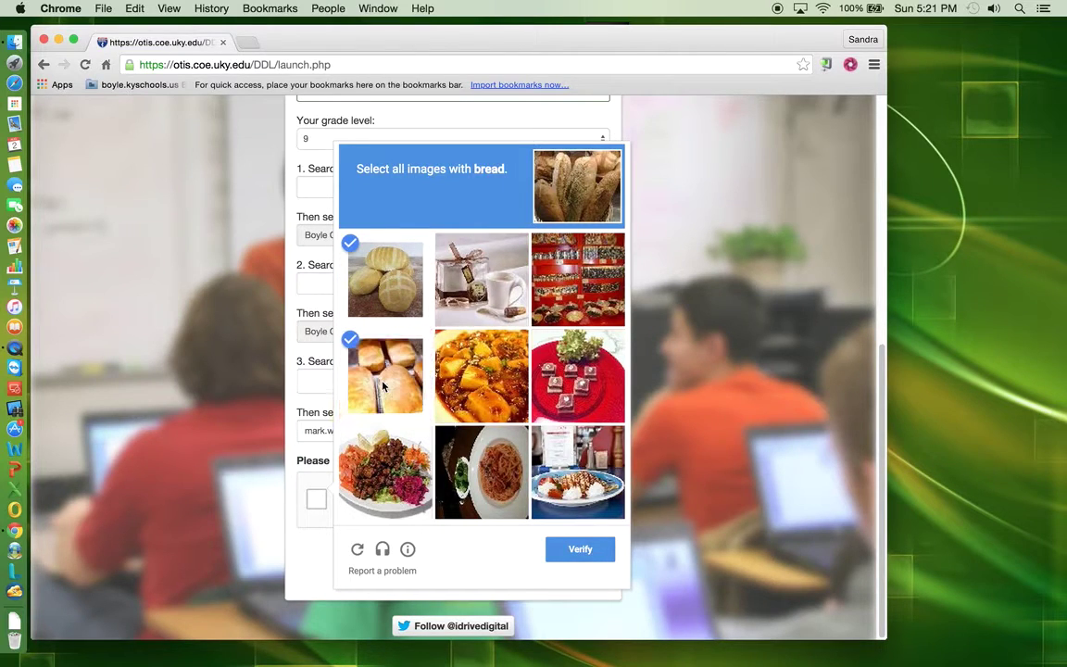
pyautogui.click(582, 550)
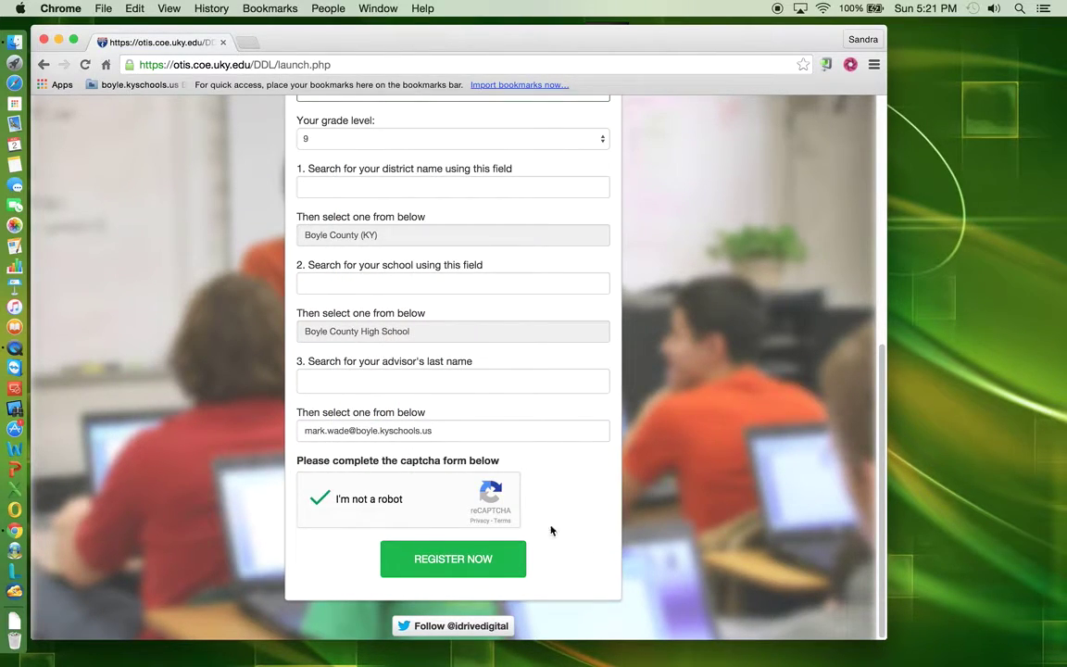
pyautogui.click(452, 560)
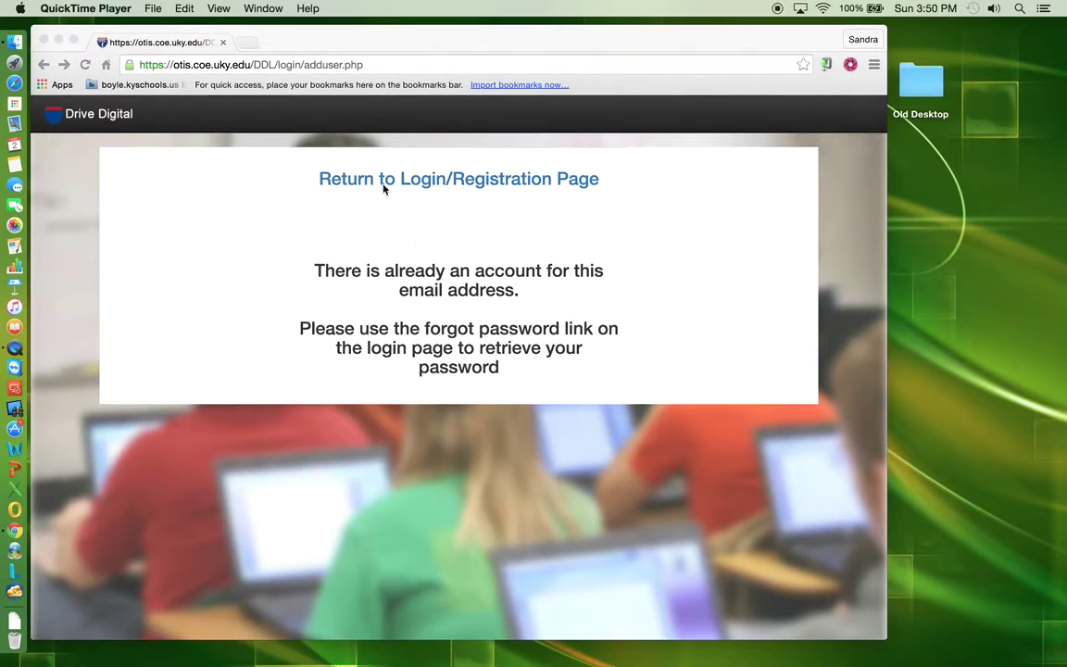
# - Return to the Login/Registration page from the account-exists notice
pyautogui.click(425, 186)
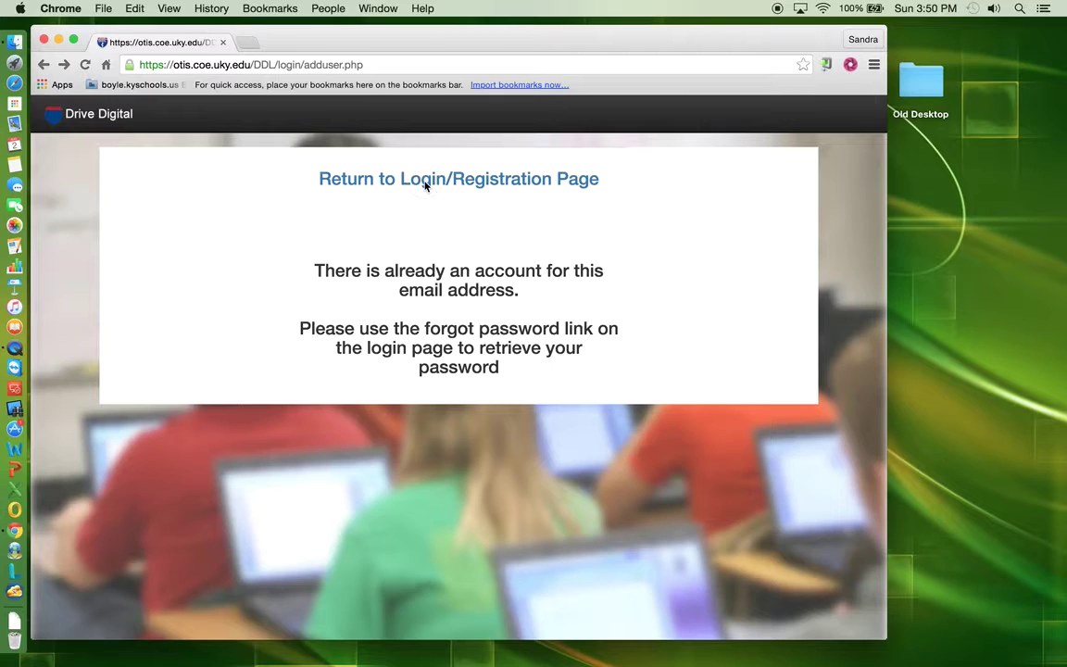
pyautogui.click(425, 184)
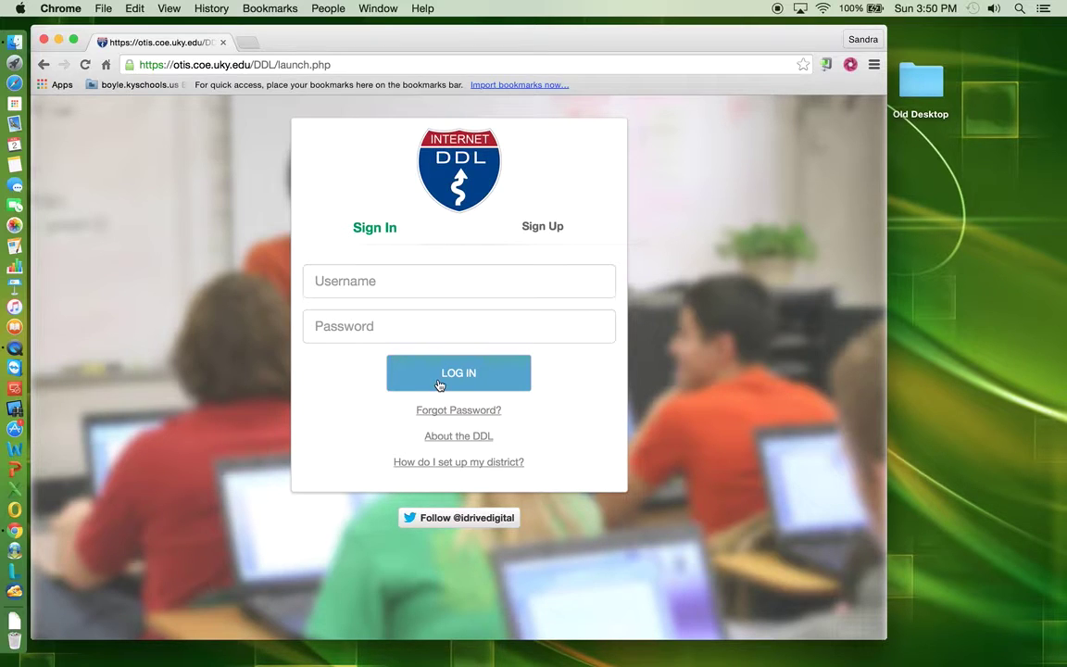
# - Request password recovery for the student's e-mail, passing the food-image captcha
pyautogui.click(469, 414)
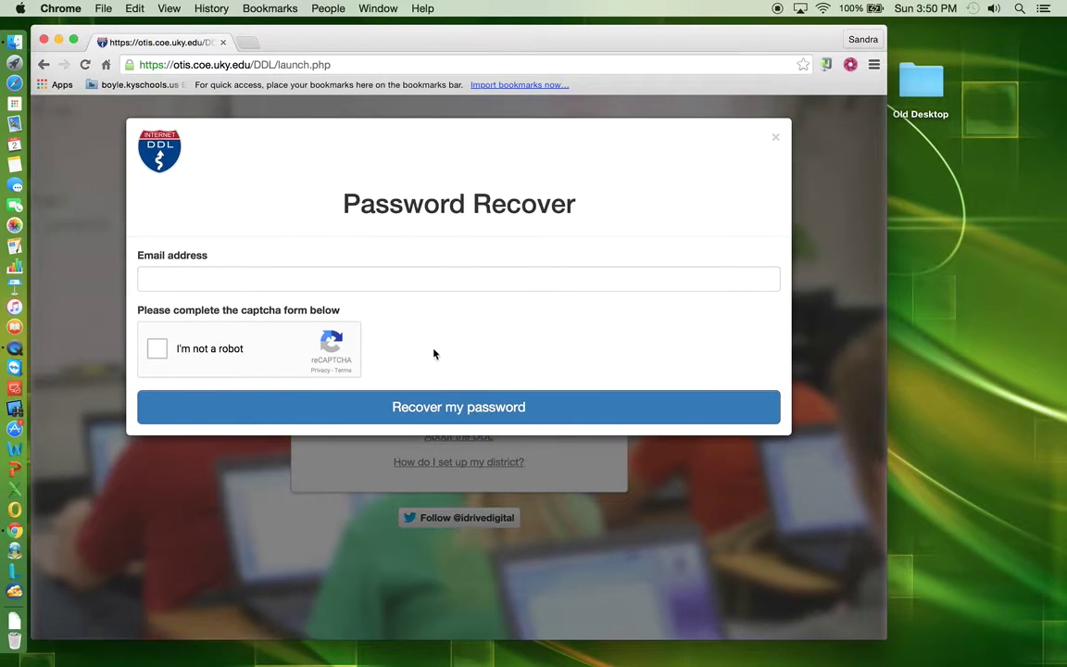
pyautogui.click(246, 276)
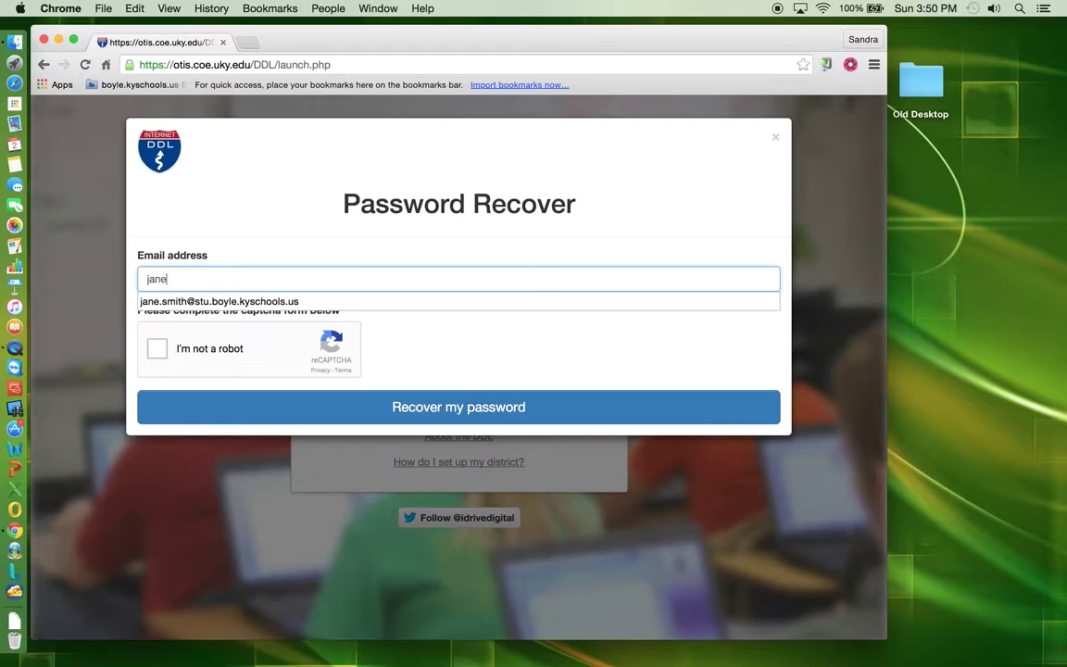
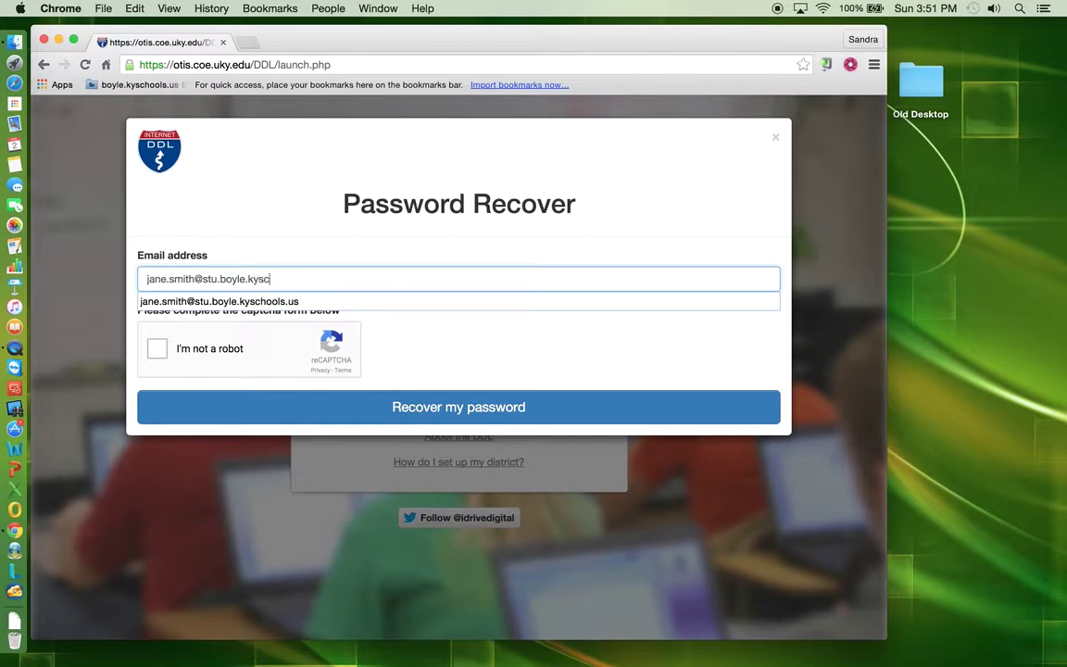
pyautogui.click(159, 348)
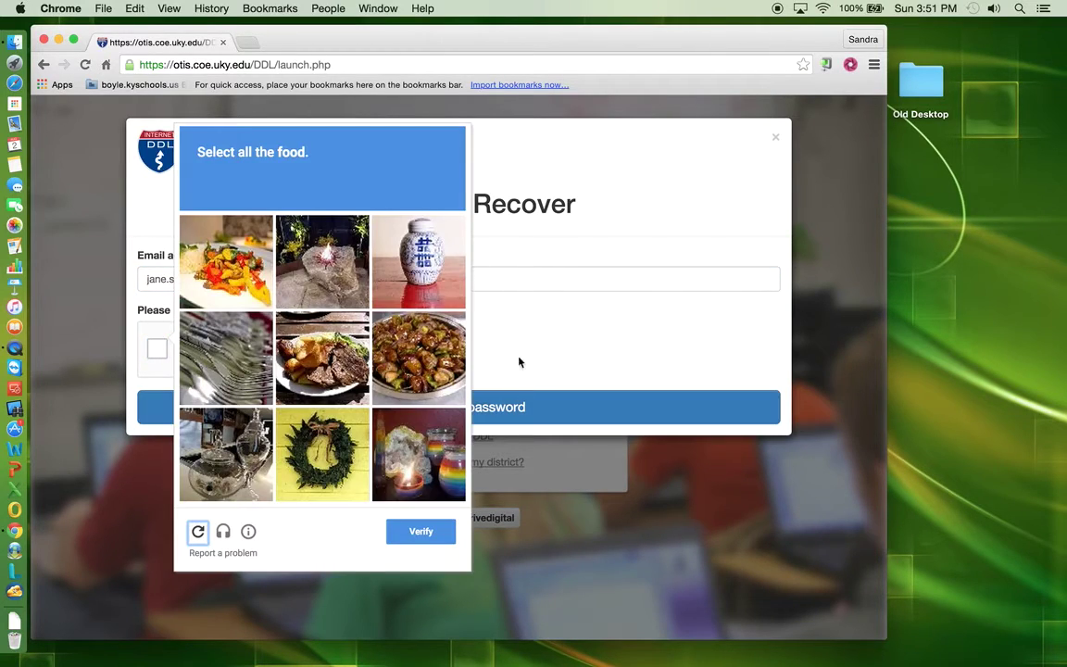
pyautogui.click(213, 240)
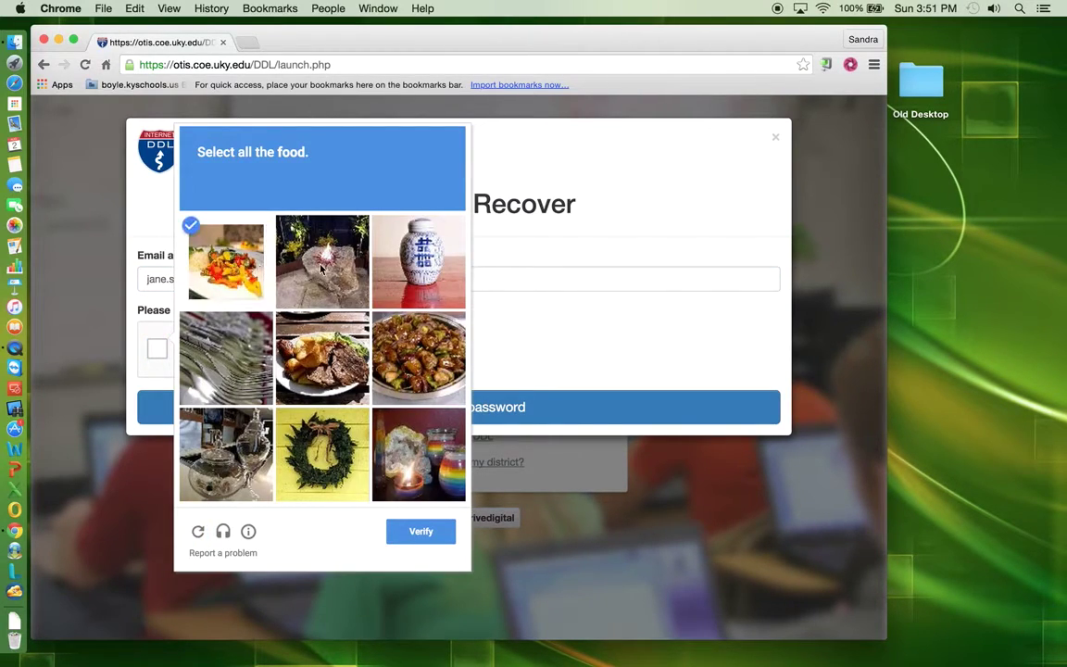
pyautogui.click(374, 332)
pyautogui.click(314, 326)
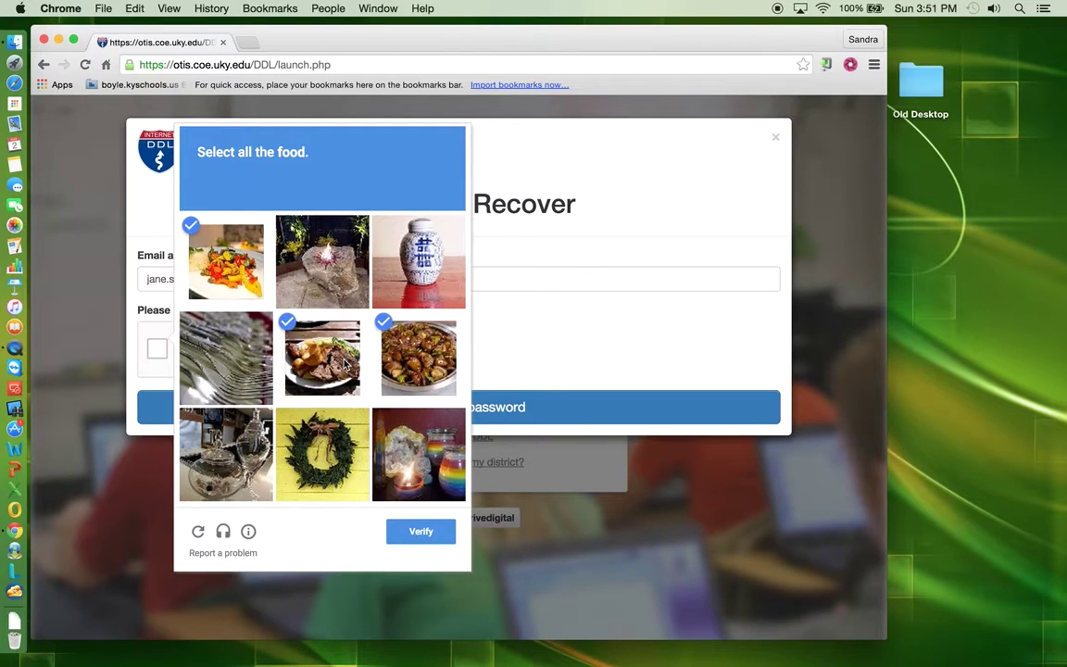
pyautogui.click(418, 528)
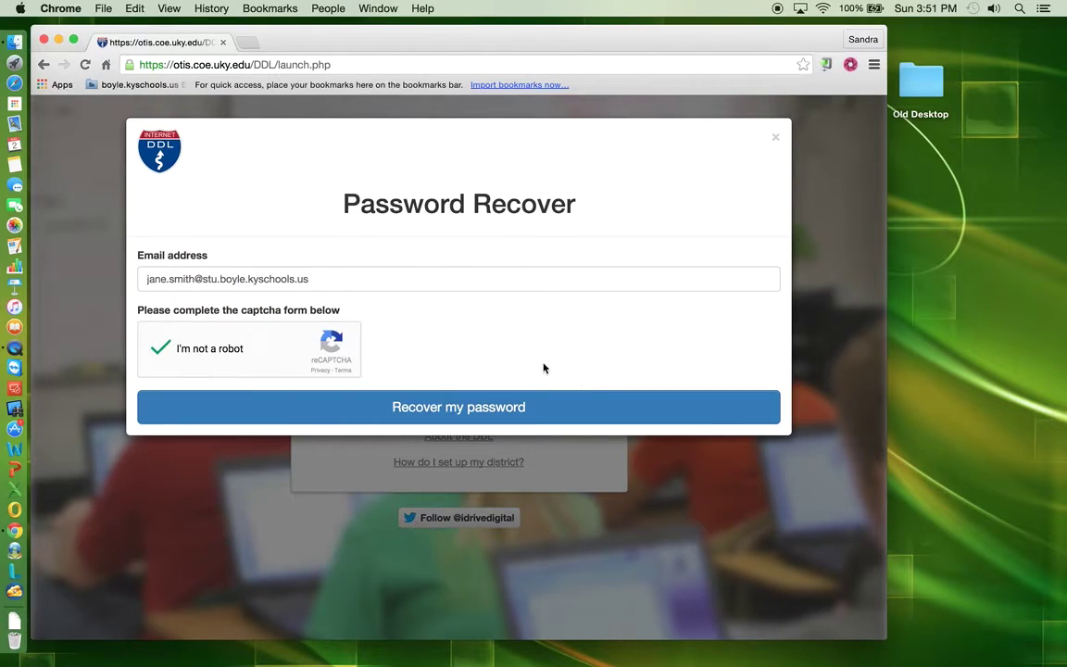
pyautogui.click(439, 410)
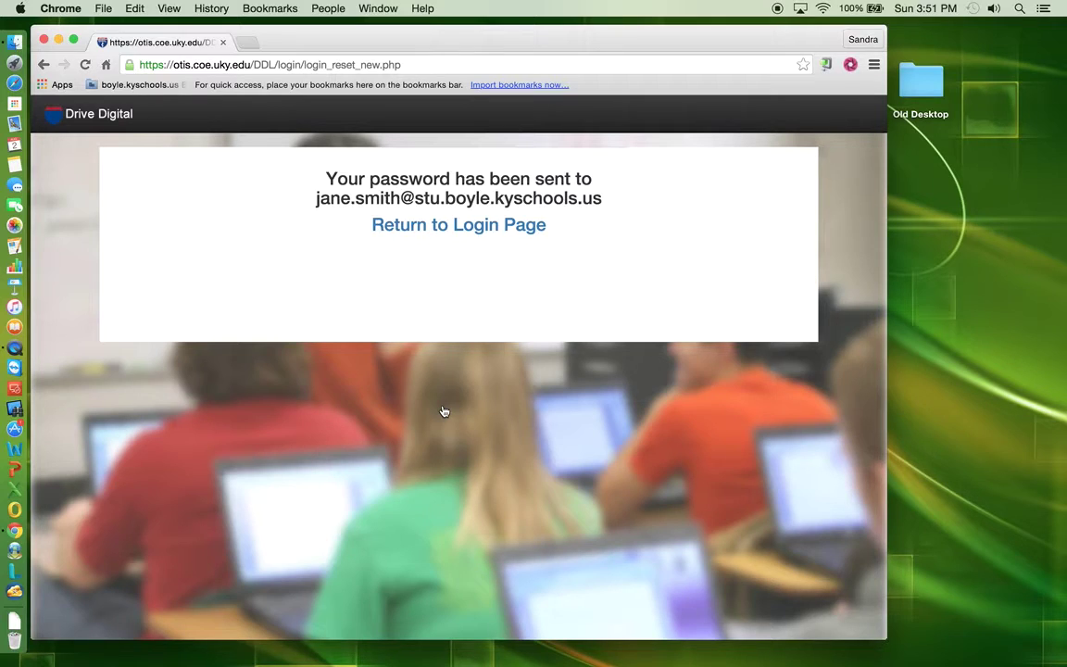
# - Log in using the suggested student e-mail as username and the recovered password
pyautogui.click(472, 227)
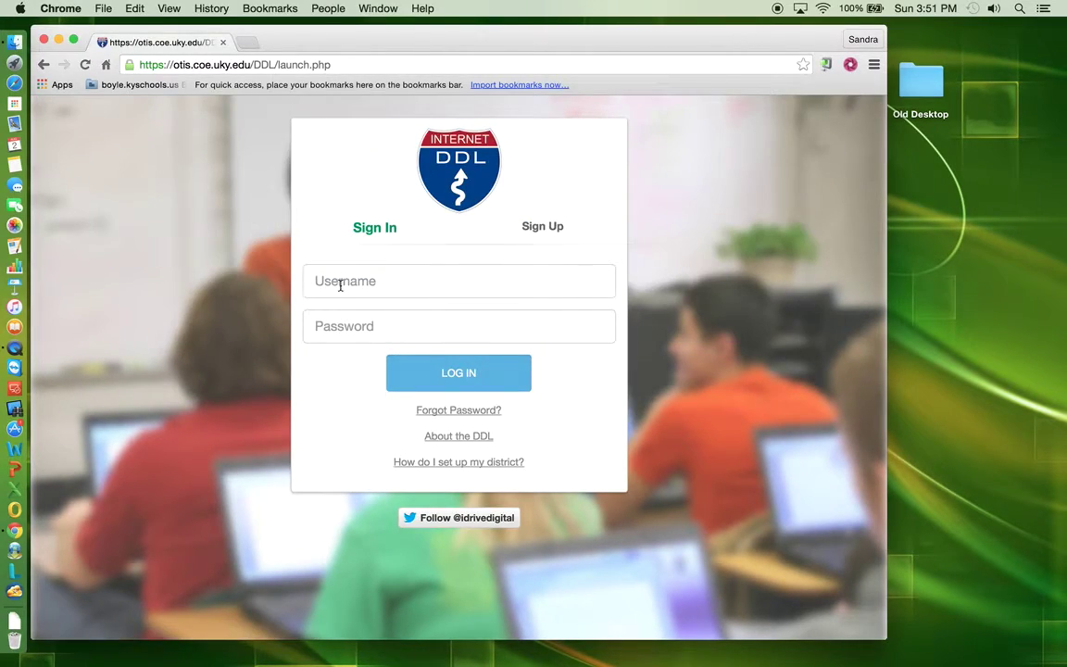
pyautogui.click(340, 283)
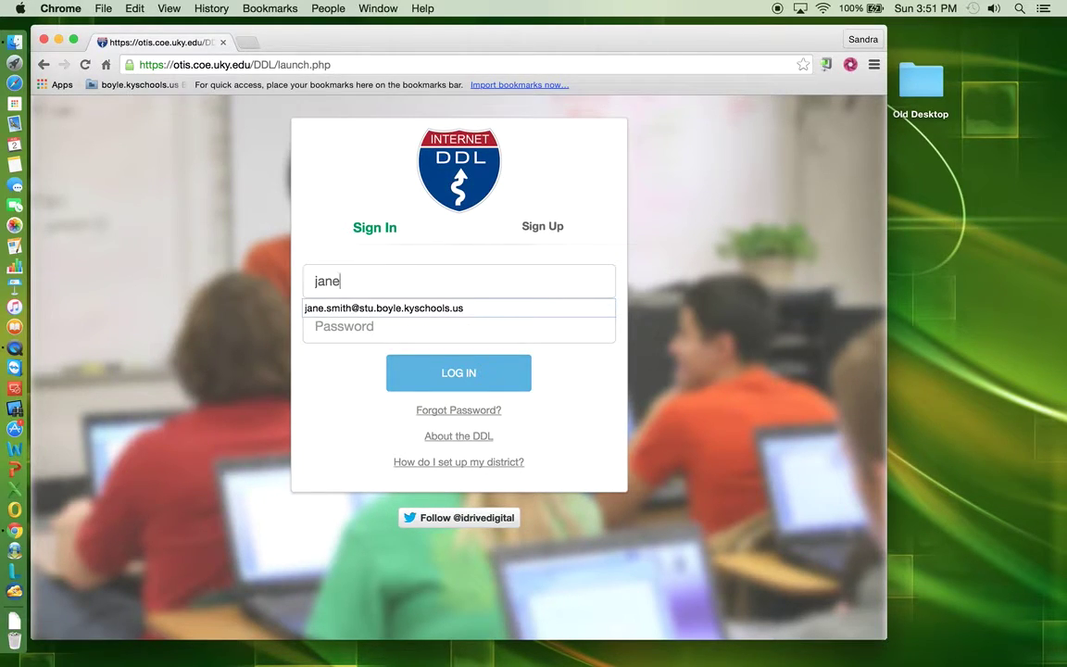
pyautogui.click(430, 309)
pyautogui.click(324, 318)
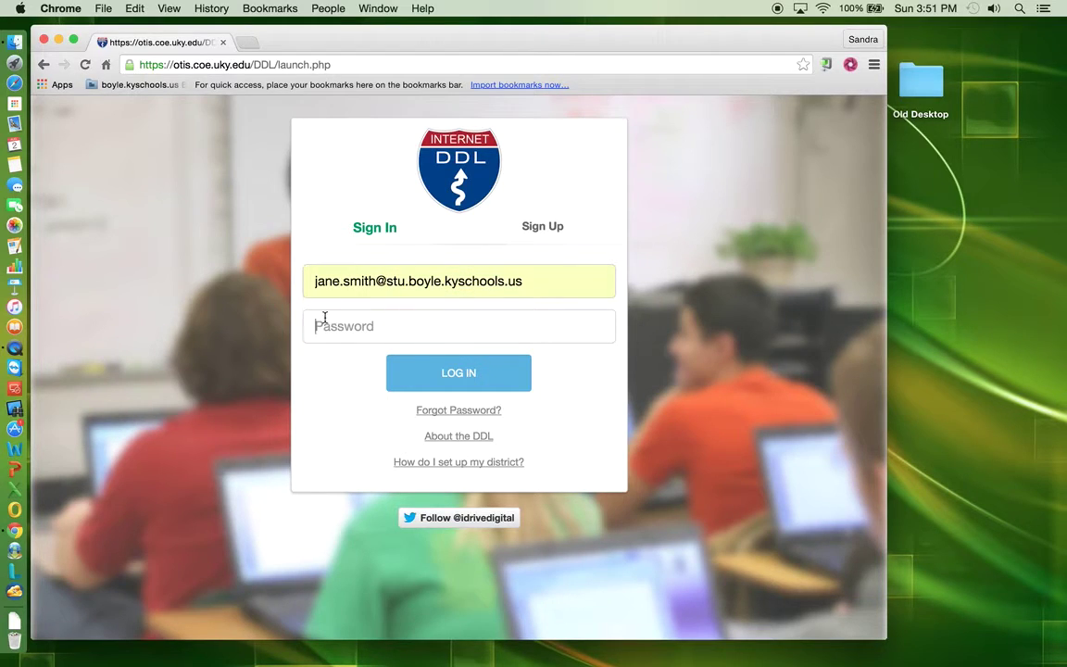
pyautogui.write('********')
pyautogui.click(411, 375)
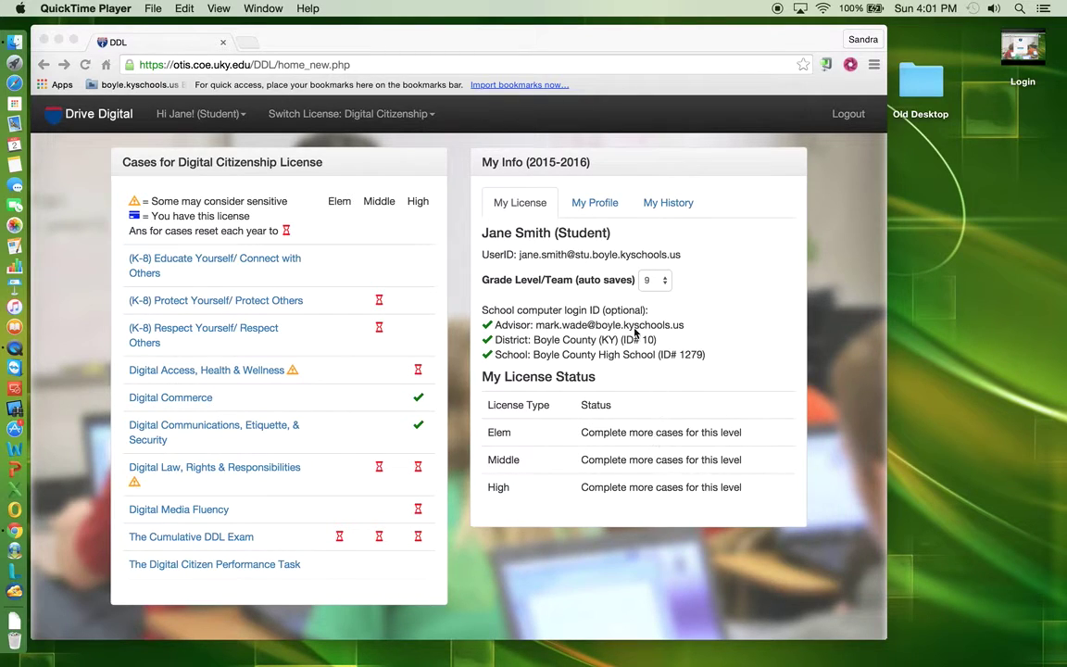
# - Open My Profile and scroll through the grade, district, school and advisor details
pyautogui.click(596, 205)
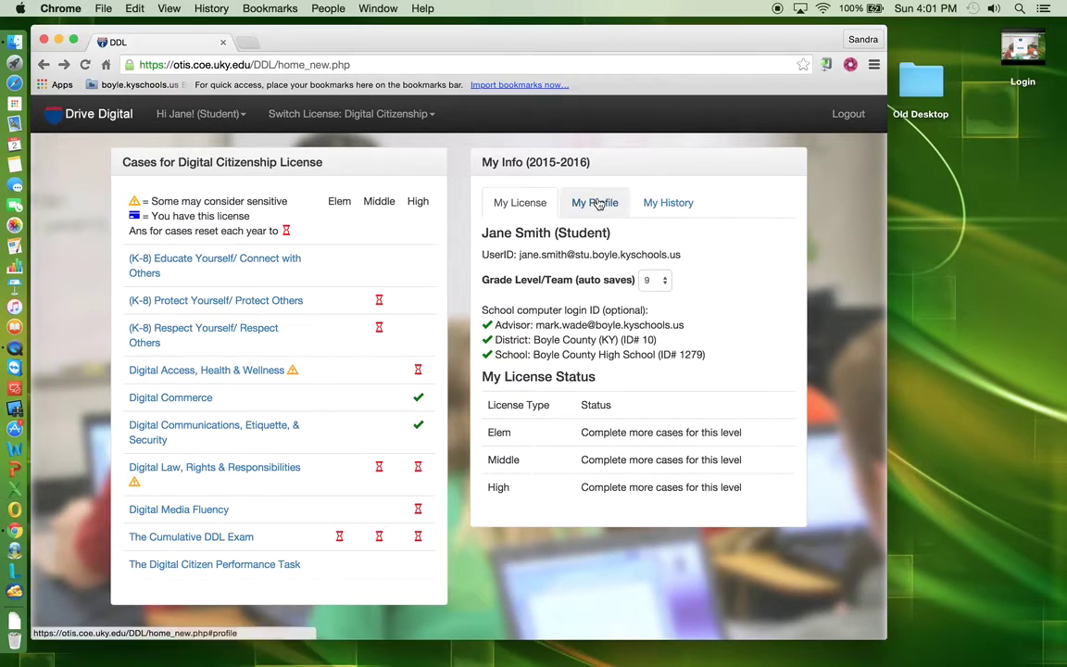
pyautogui.click(596, 203)
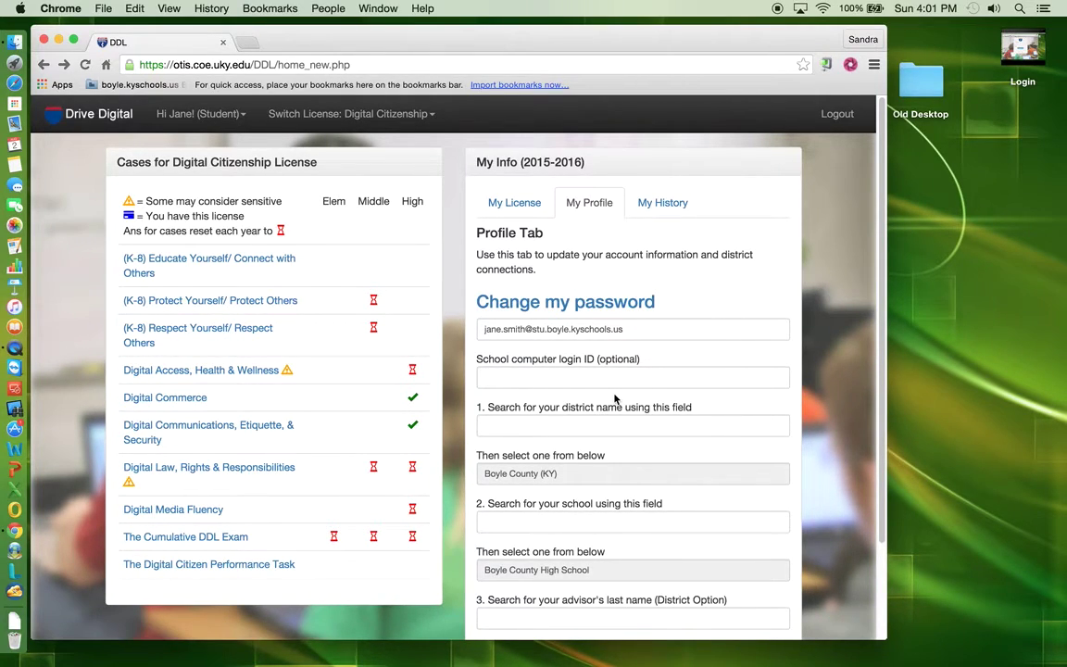
pyautogui.scroll(-3, 614, 398)
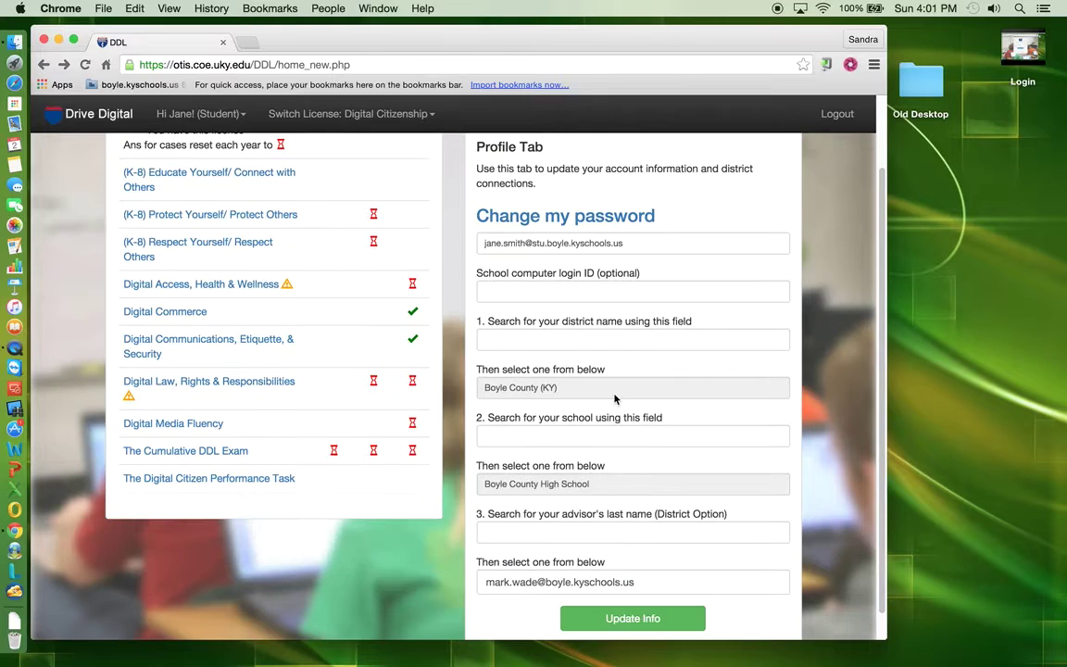
pyautogui.scroll(-1, 614, 398)
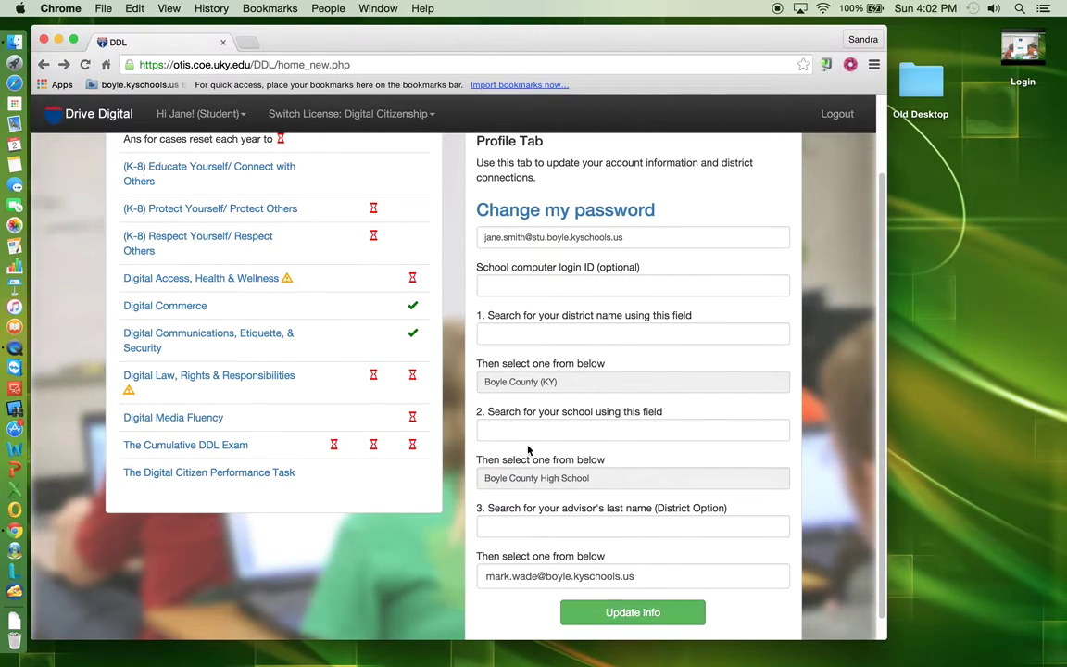
pyautogui.scroll(2, 519, 435)
pyautogui.scroll(1, 526, 449)
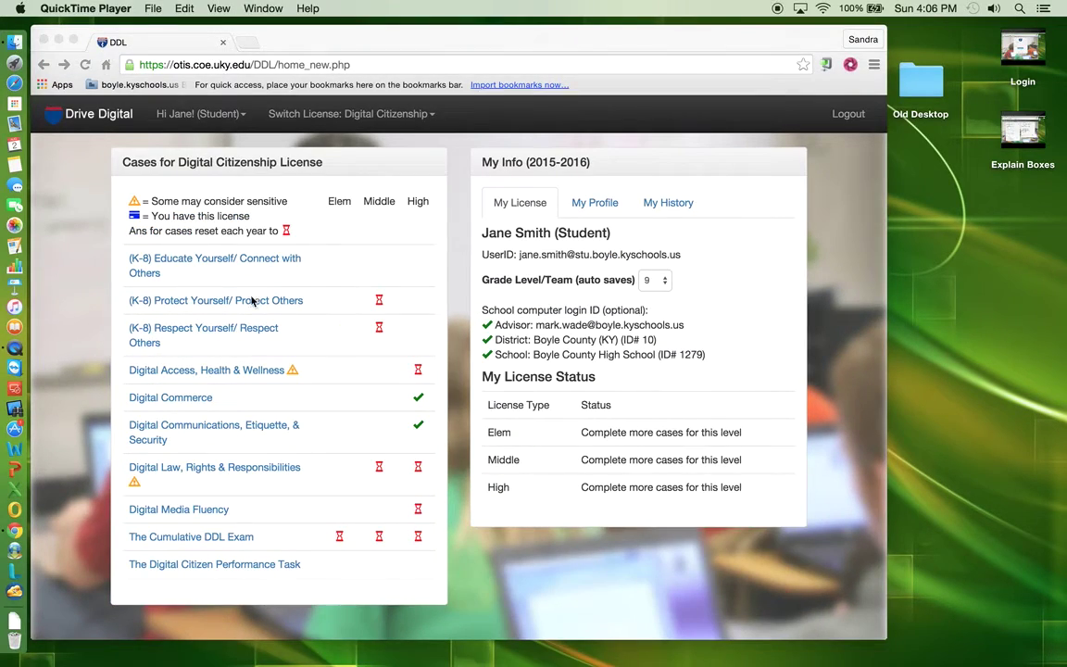
# - Open the Digital Access, Health & Wellness case from the Cases list
pyautogui.click(195, 376)
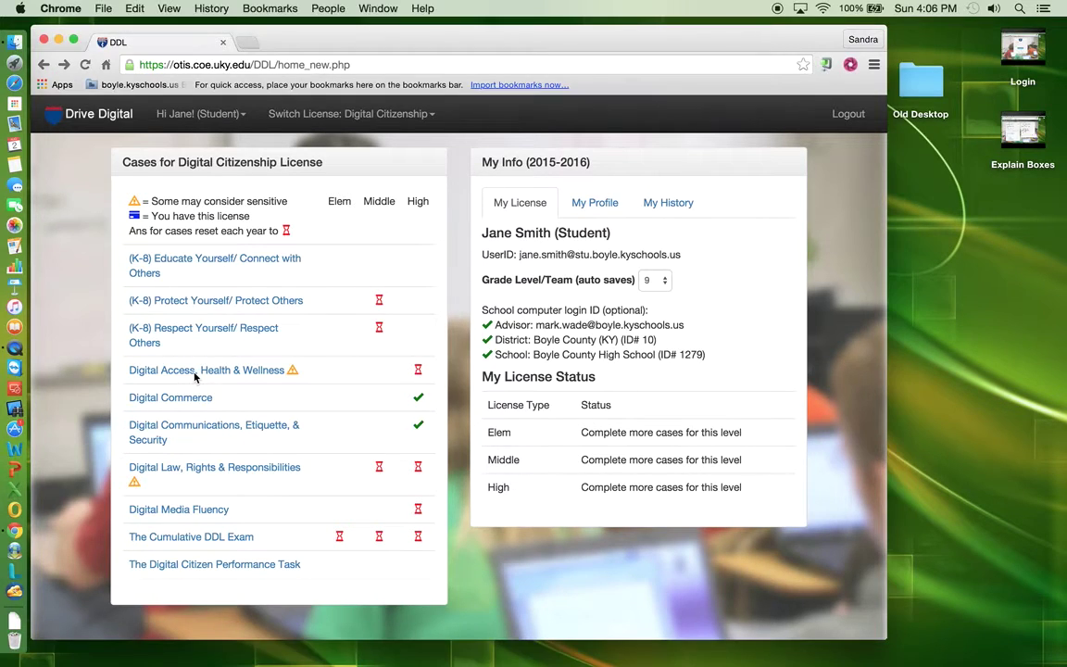
pyautogui.click(195, 371)
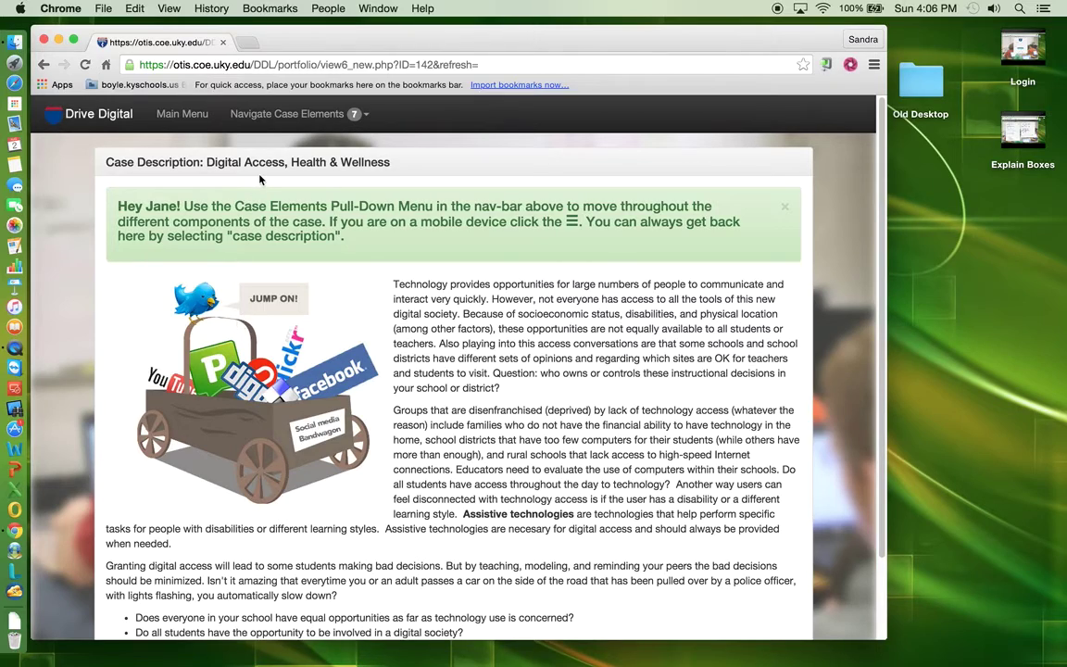
# - Jump to 'Connecting with Scenario 3: Amy (Prove it)' via Navigate Case Elements
pyautogui.click(371, 115)
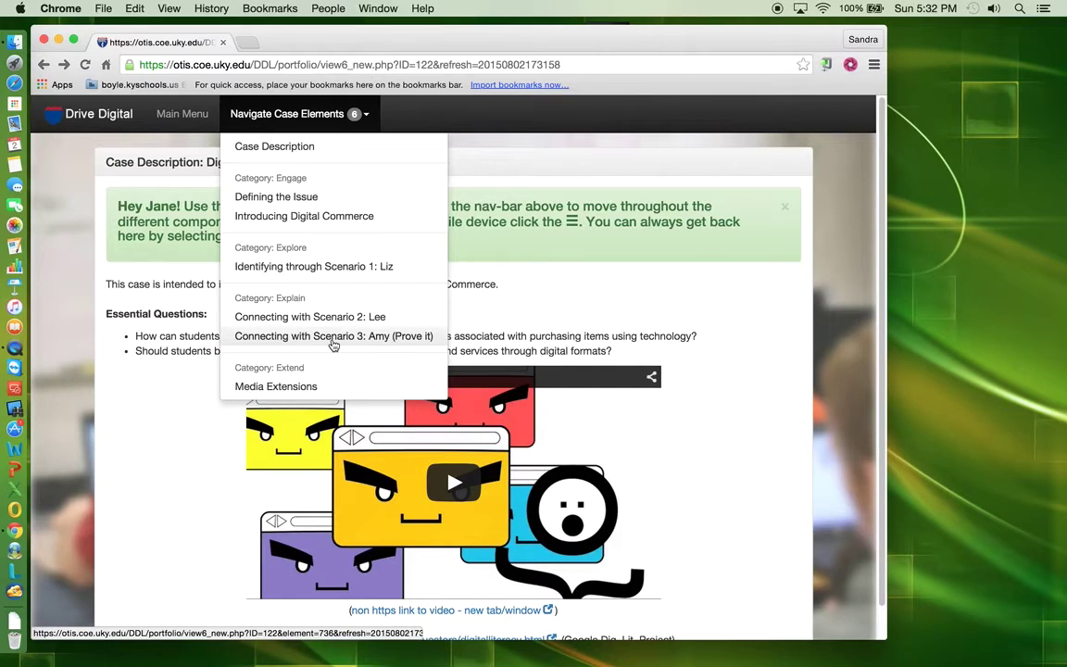
pyautogui.click(334, 336)
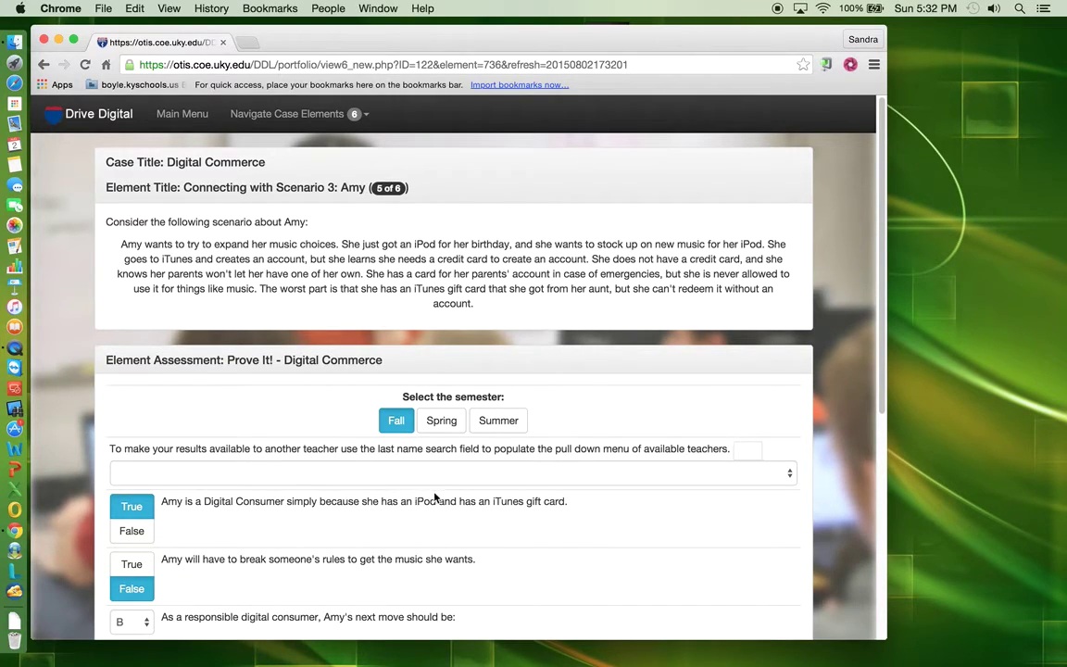
# - Submit the Digital Commerce Prove It assessment for scoring and confirm, recording 4 out of 5
pyautogui.scroll(-1, 418, 498)
pyautogui.scroll(-10, 419, 498)
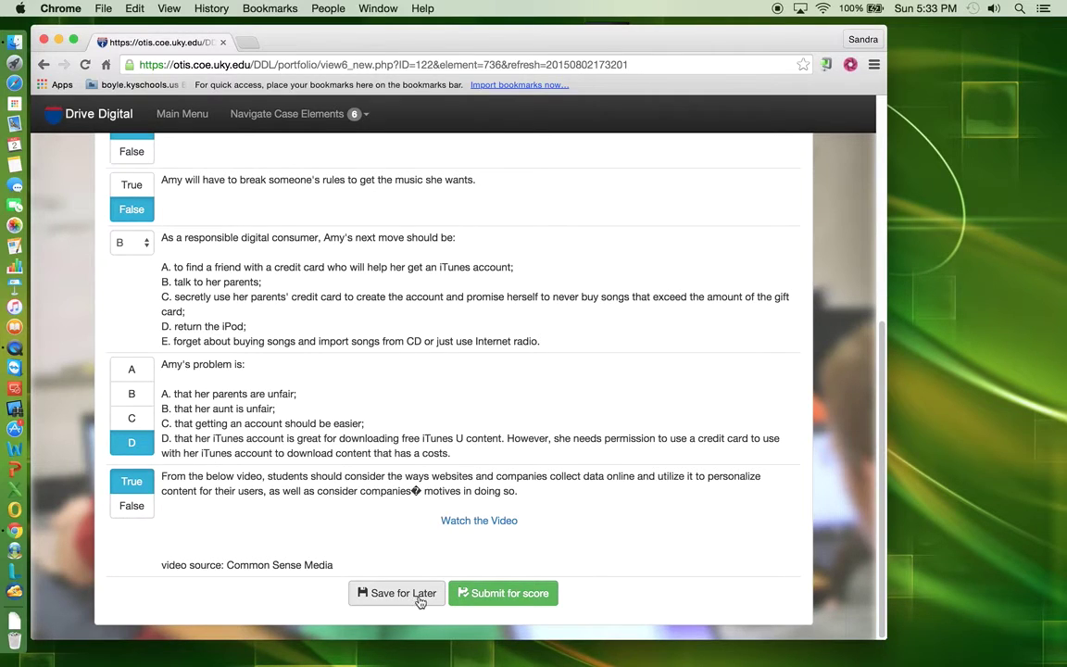
pyautogui.click(526, 602)
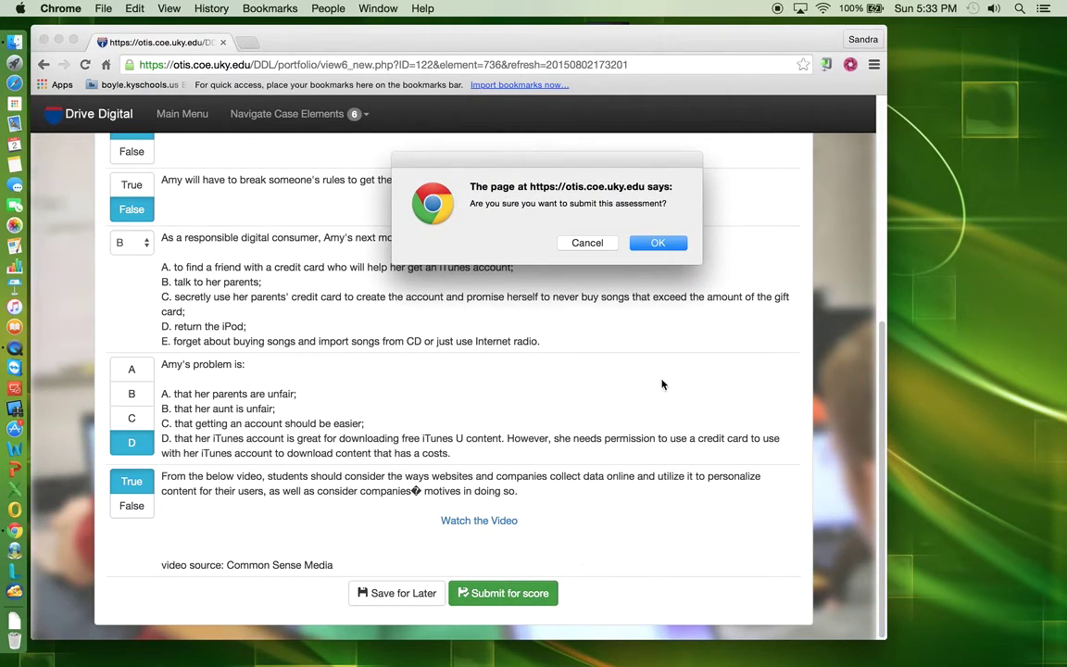
pyautogui.click(658, 243)
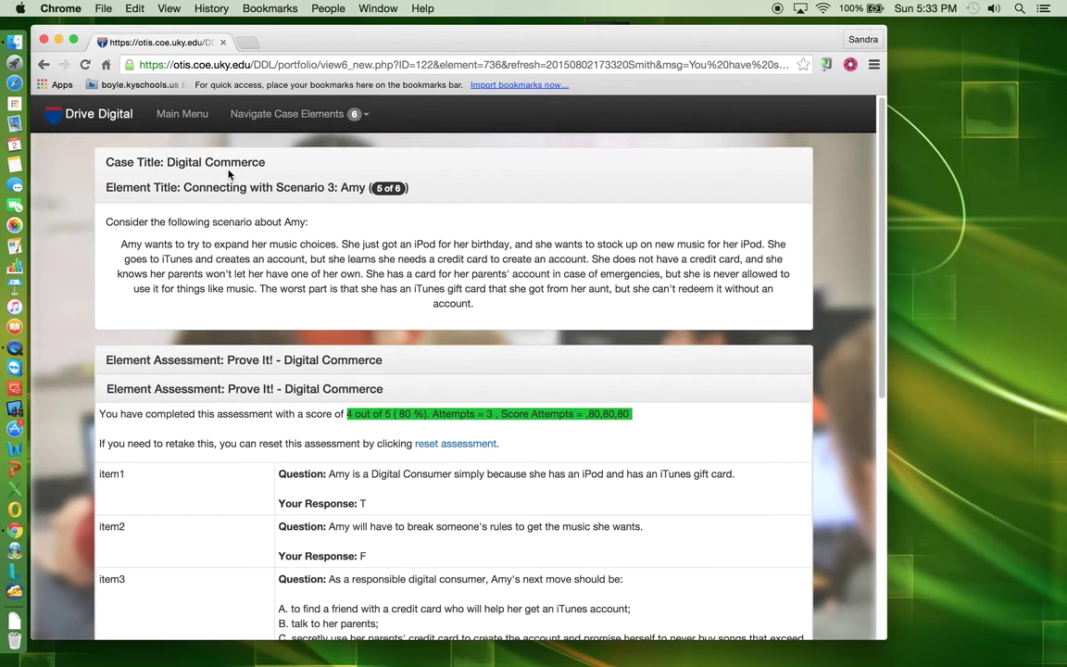
# - Go back to the Internet DDL Main Menu home page
pyautogui.click(188, 115)
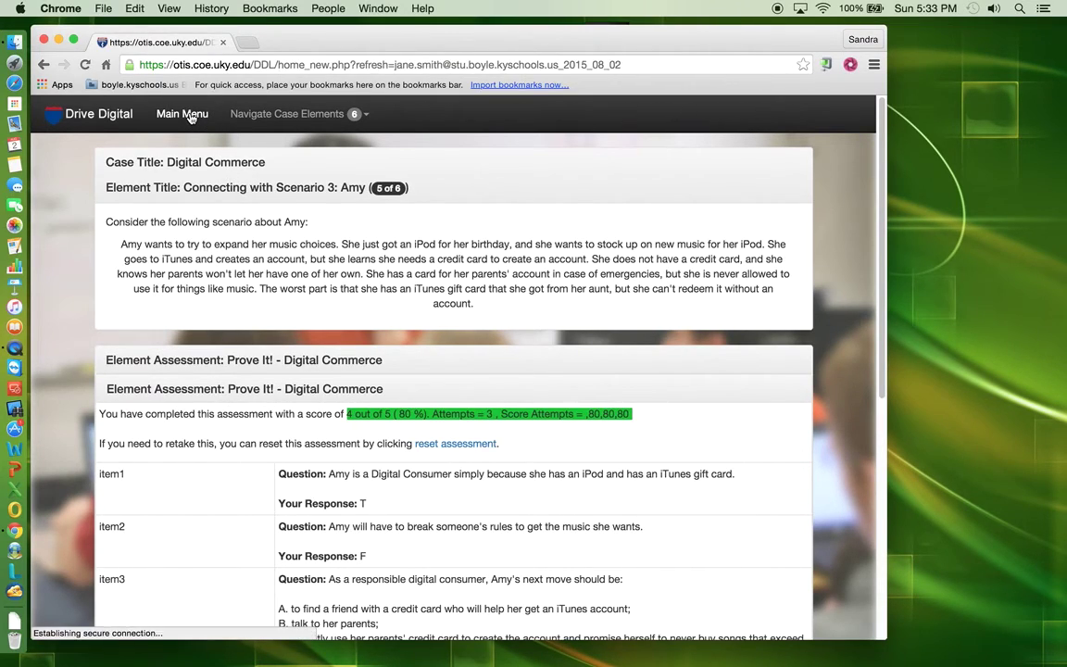